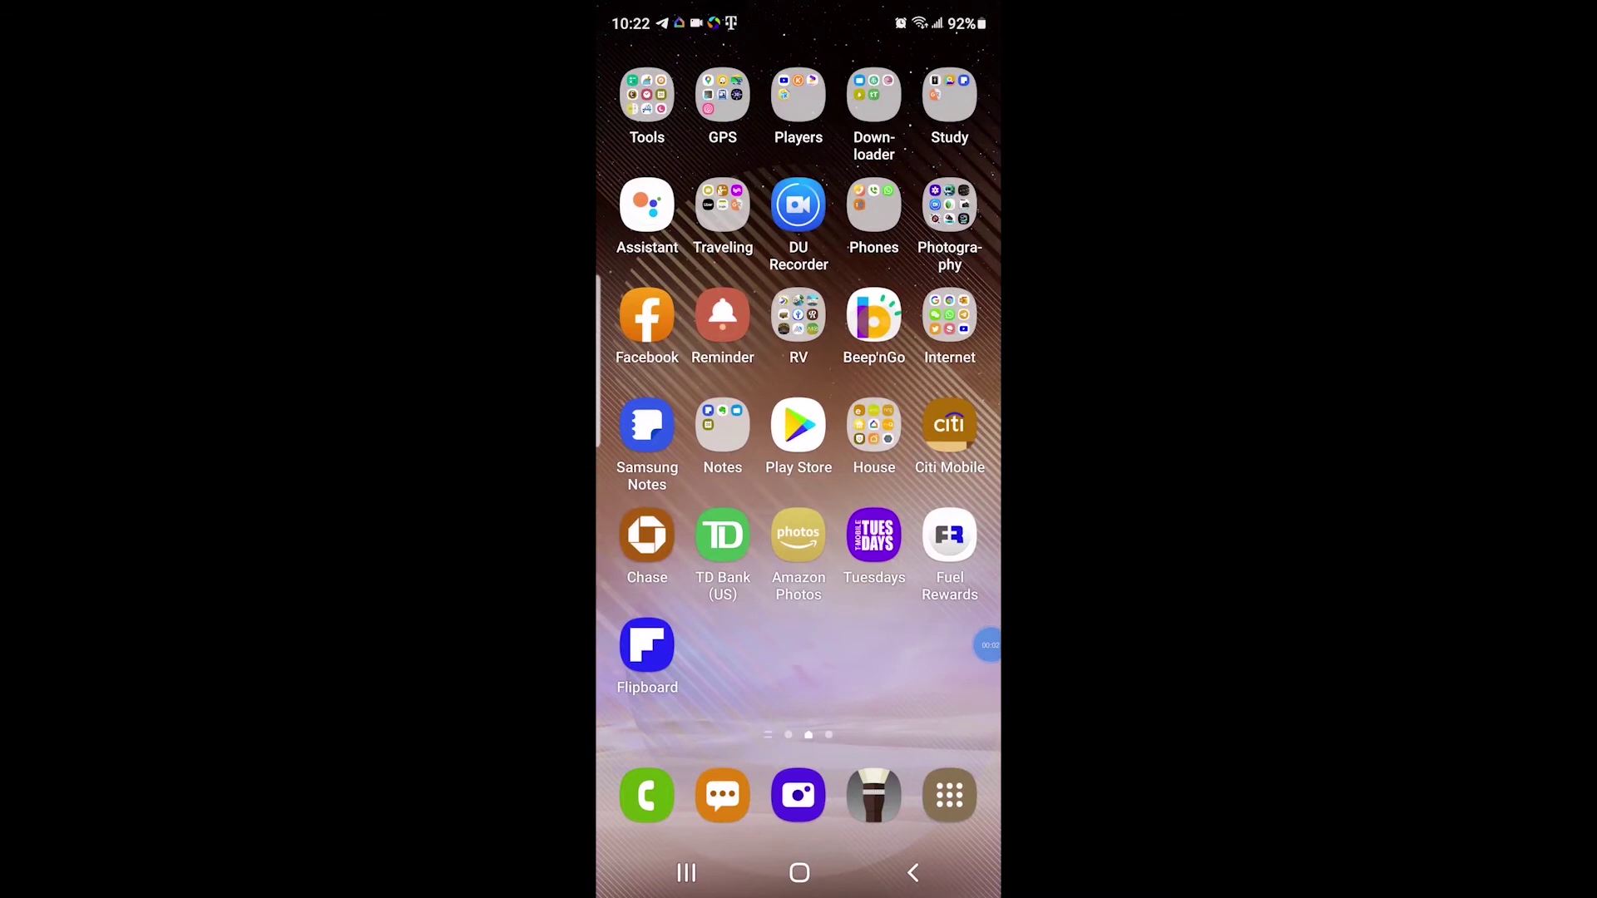
Launch Sygic Truck from the GPS folder and bring up its Navigate to search screen
click(714, 92)
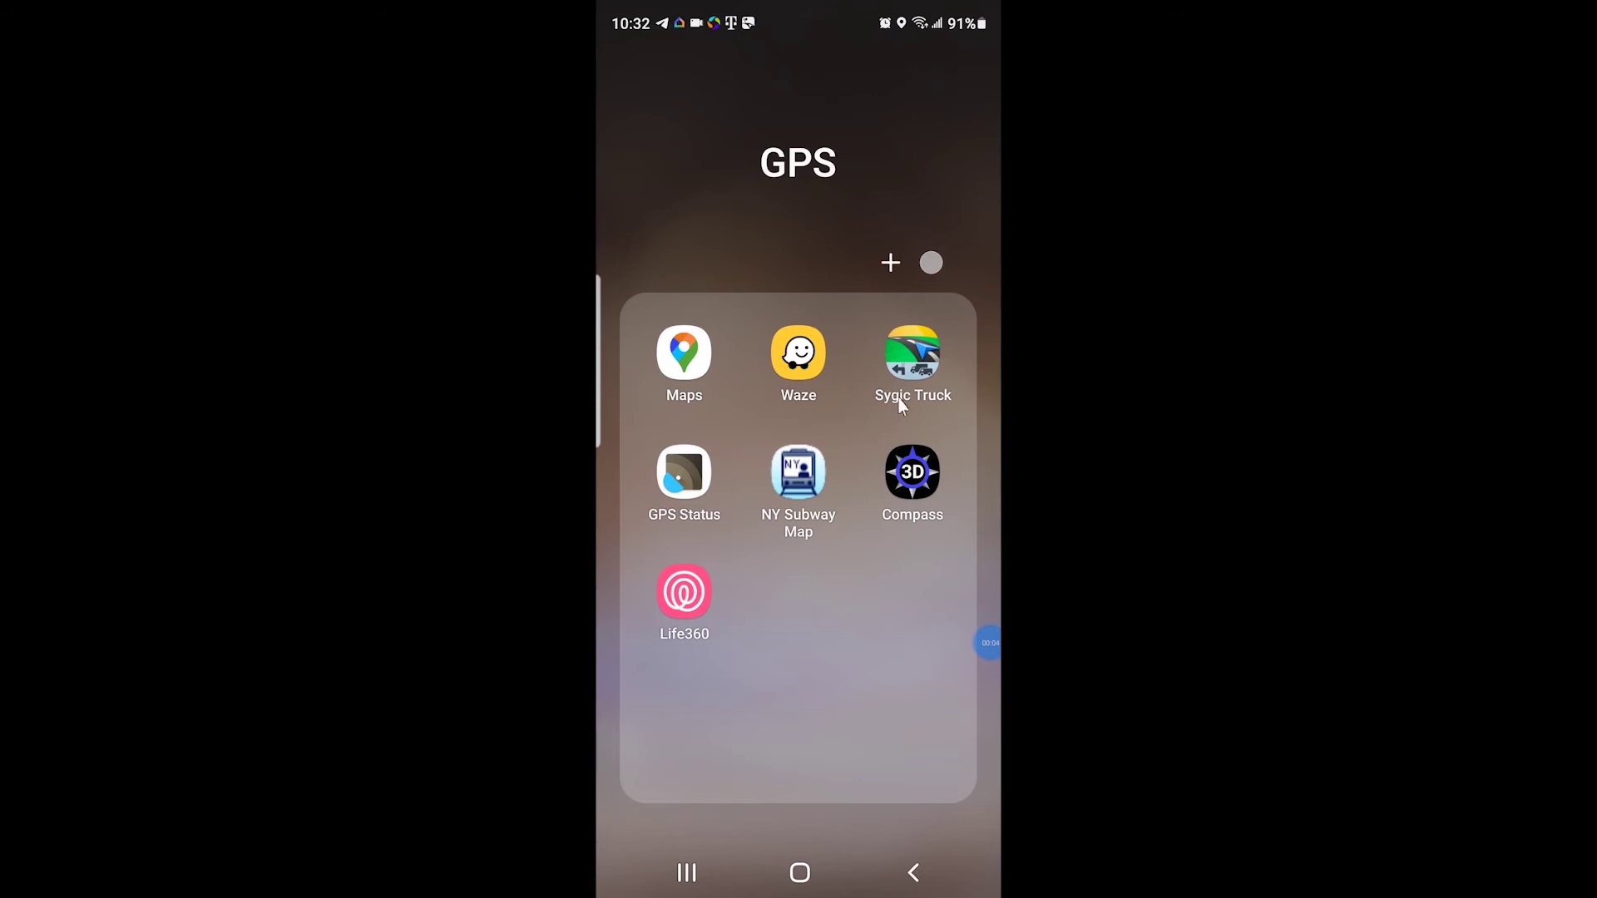
click(904, 366)
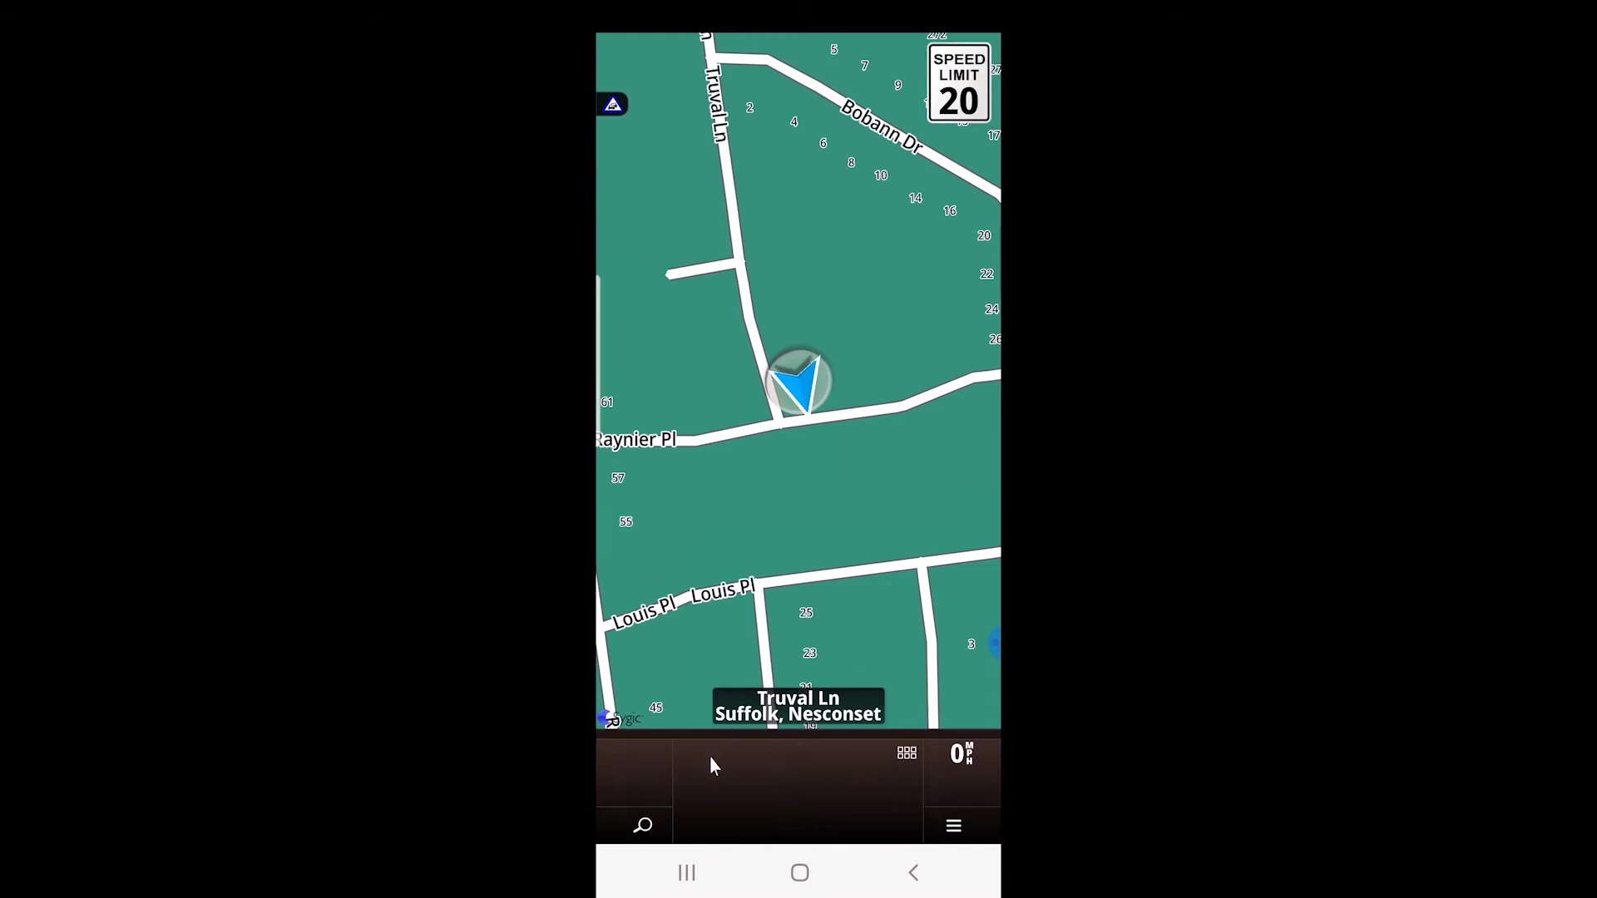
click(643, 823)
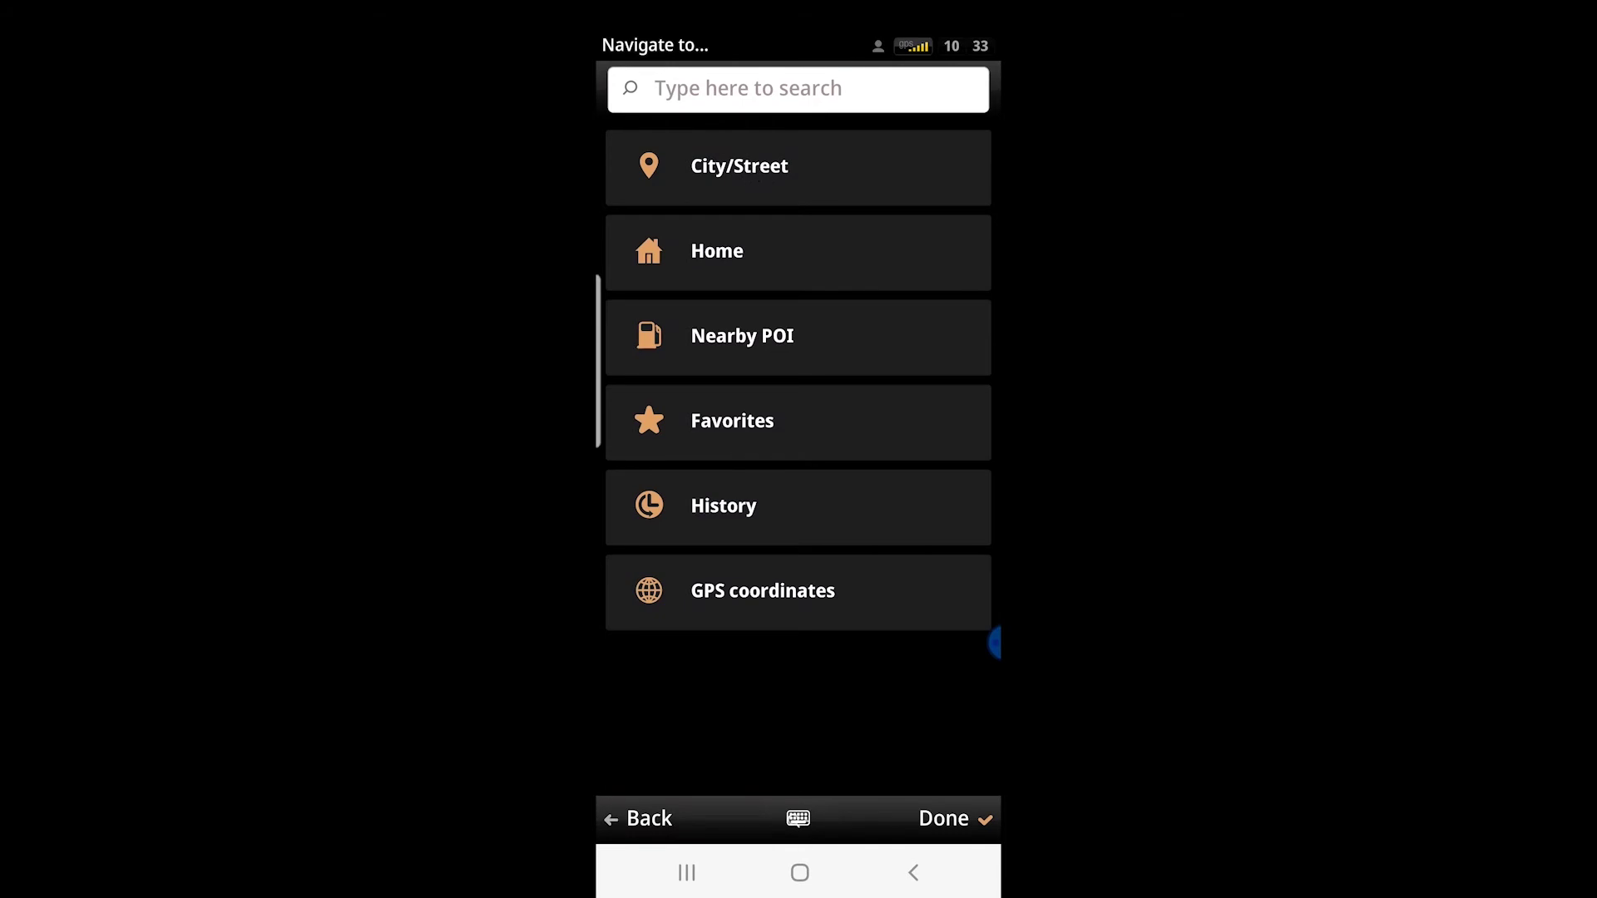
Search Sygic Truck destinations for 'costco', then begin clearing the query
click(675, 90)
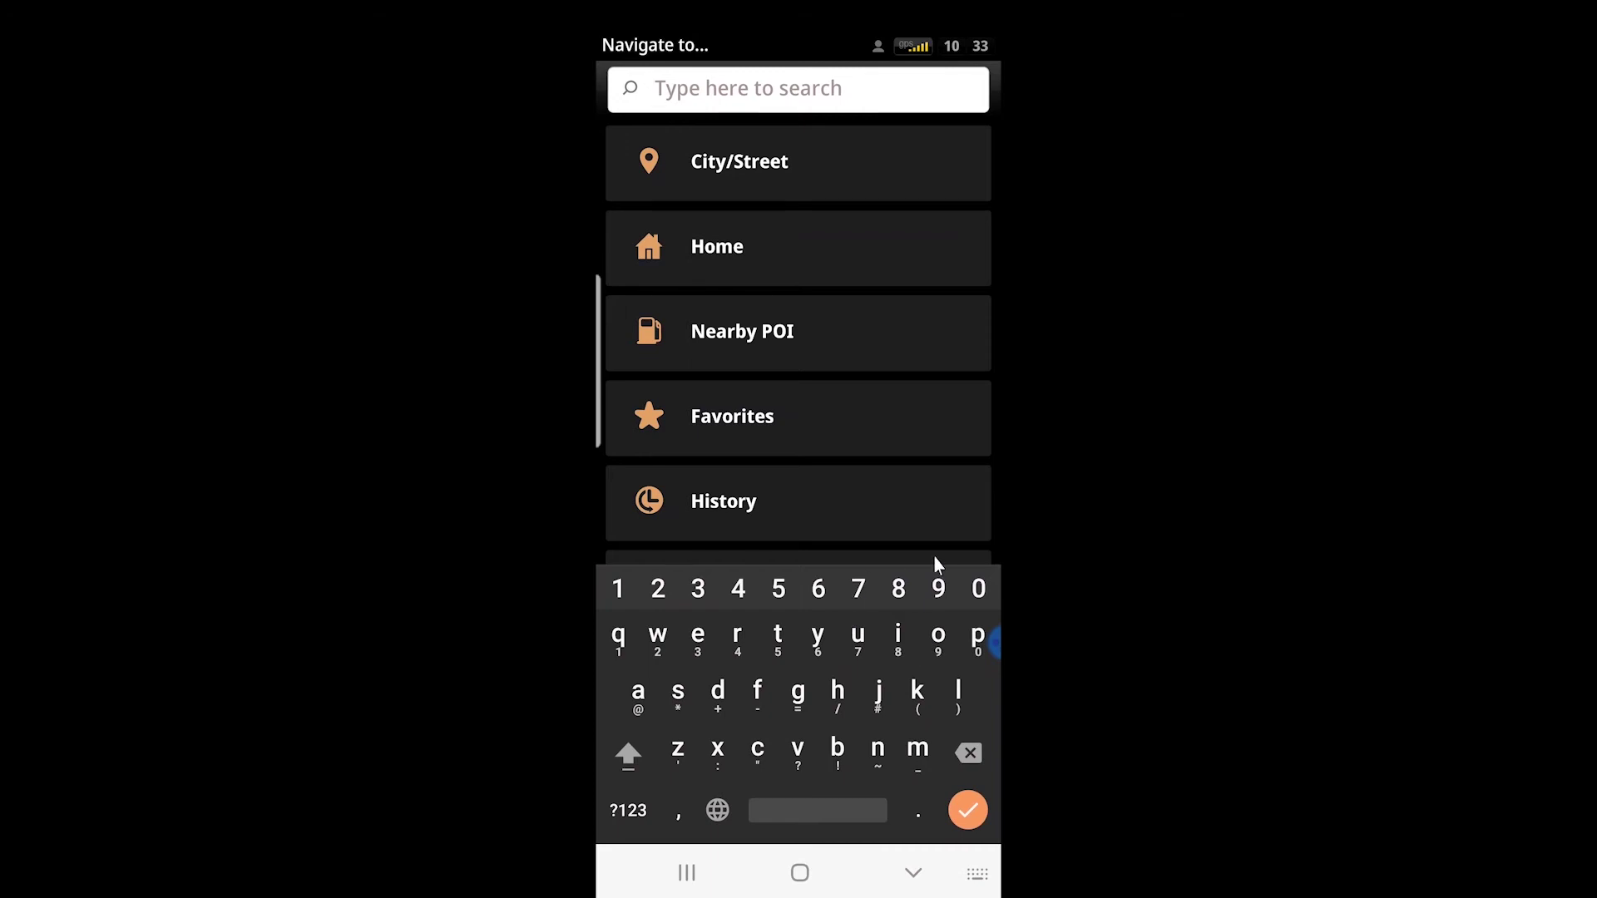
text(co)
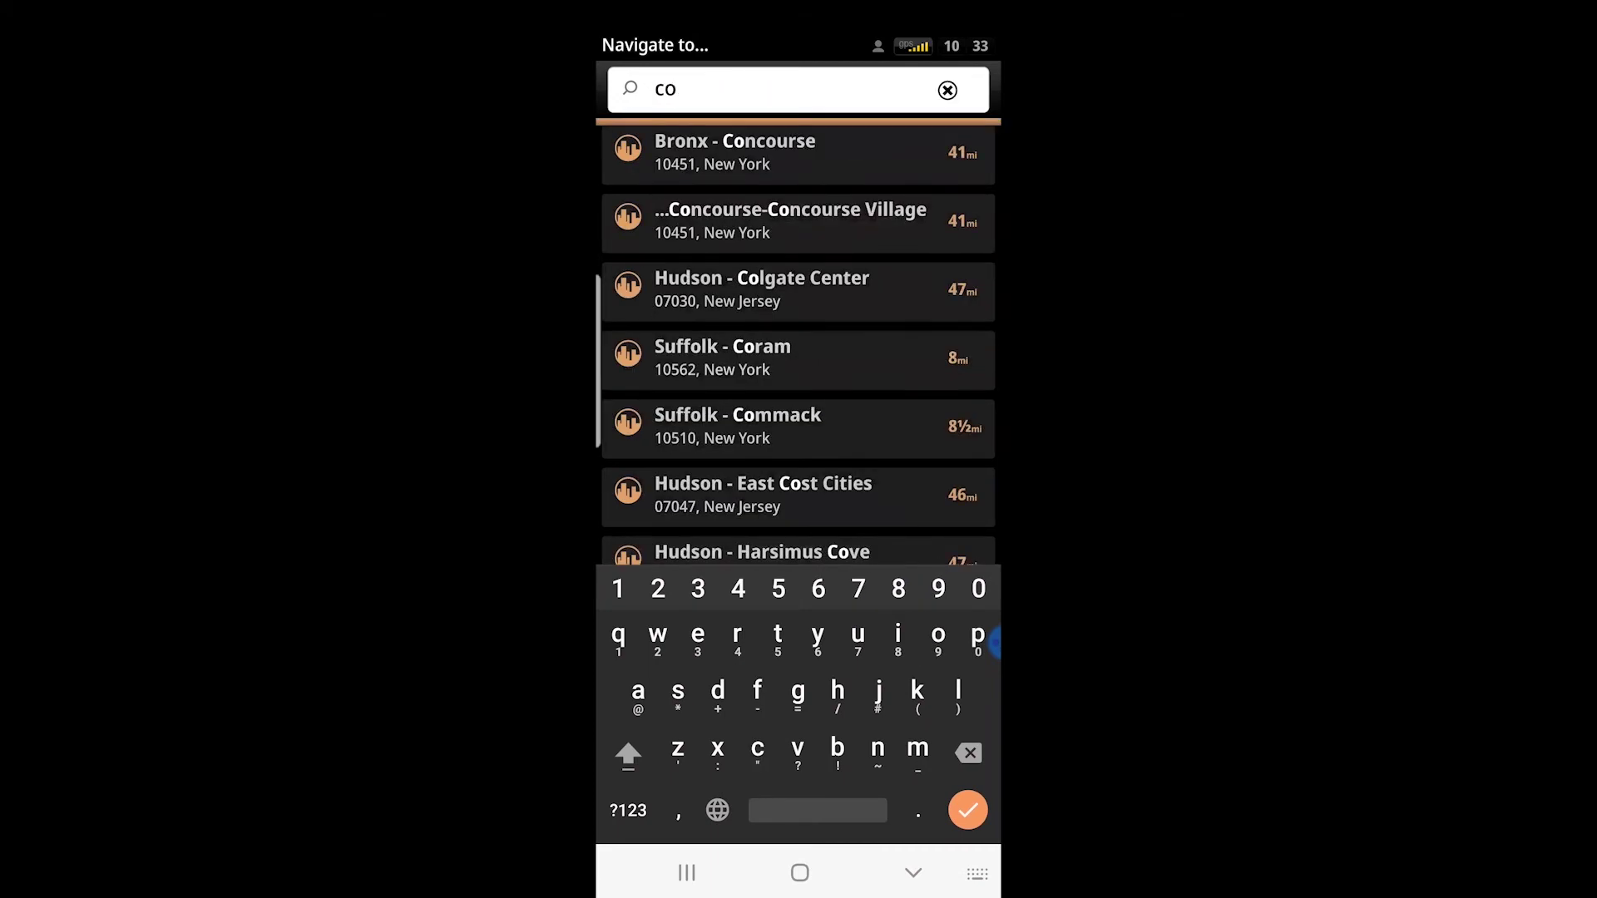
text(stco)
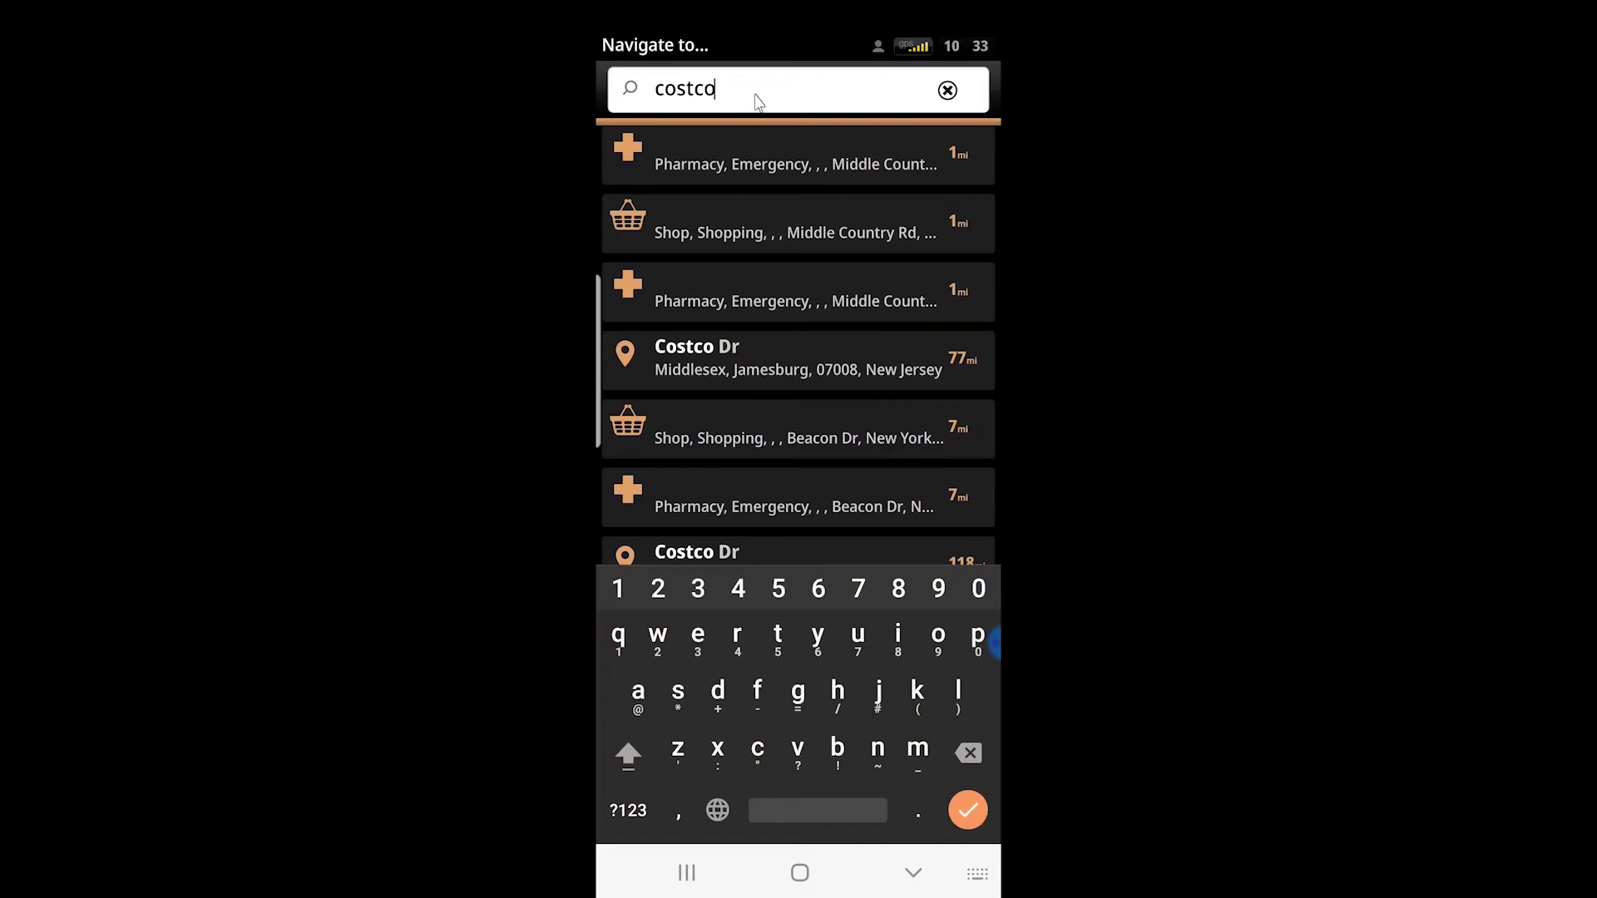
key(BackSpace)
key(BackSpace)
key(BackSpace)
key(BackSpace)
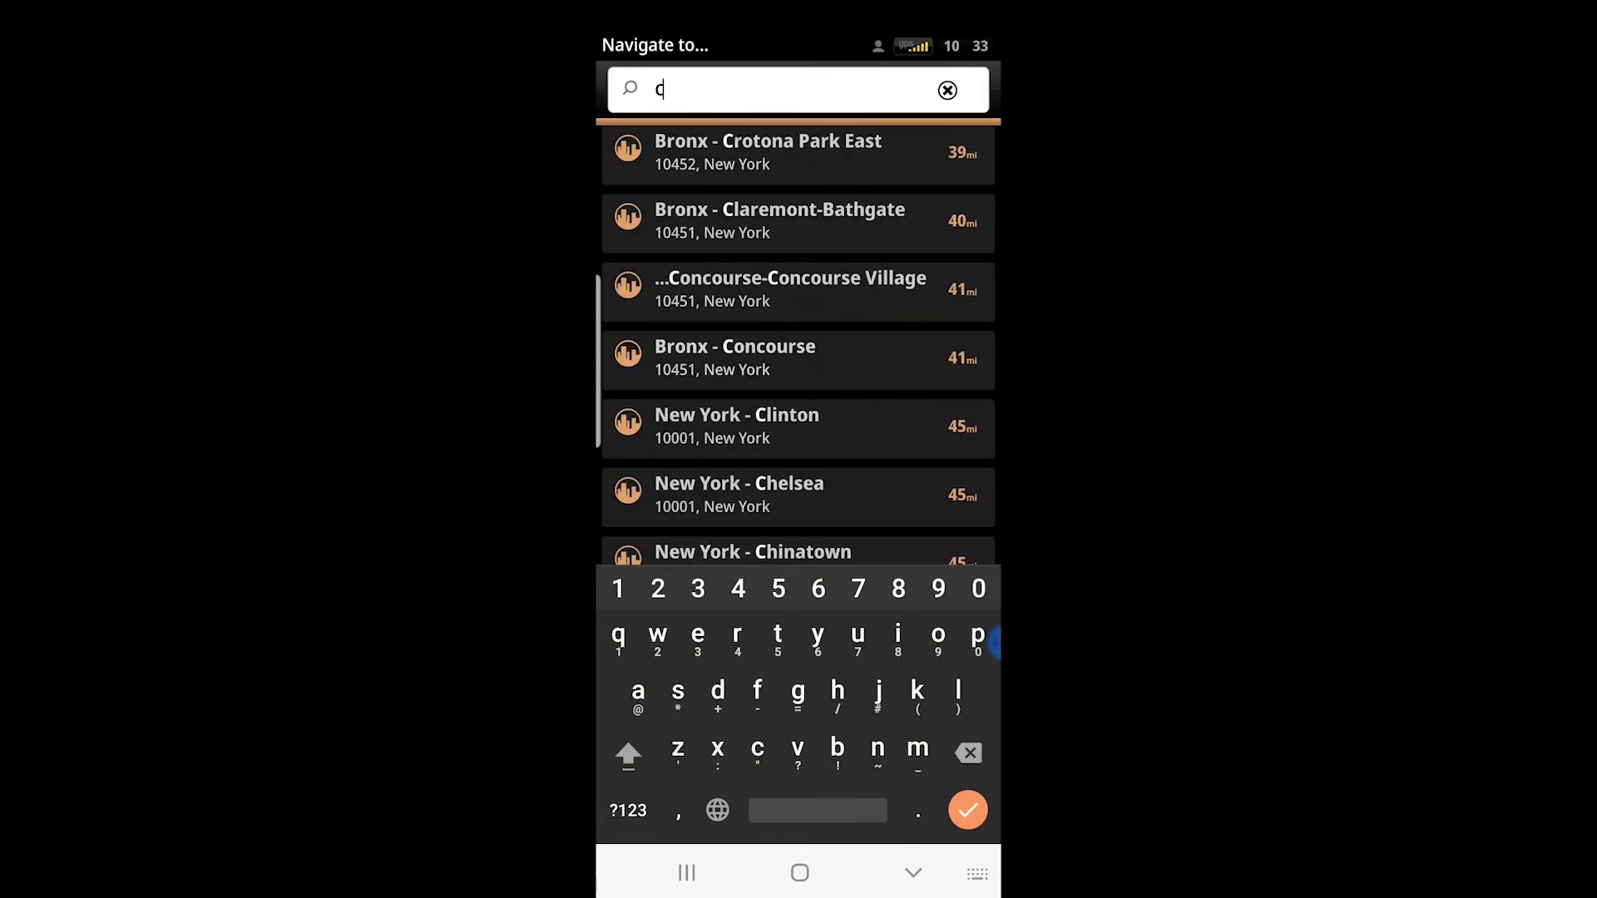
Search Sygic Truck for 'walmart', then return to the Android home screen
text(walma)
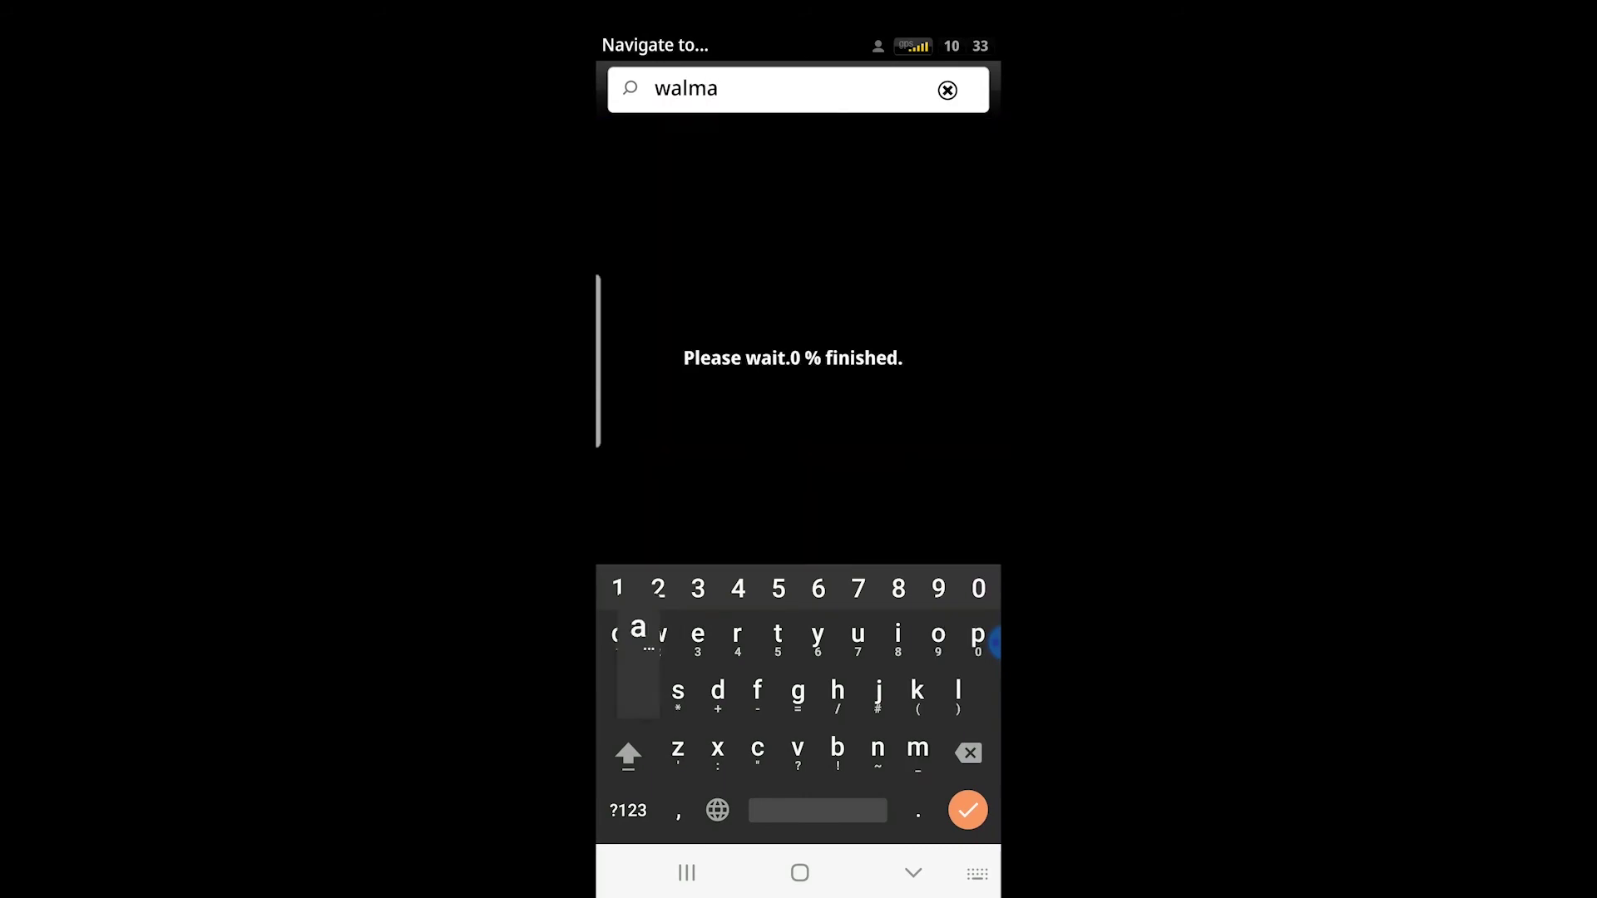
text(rt)
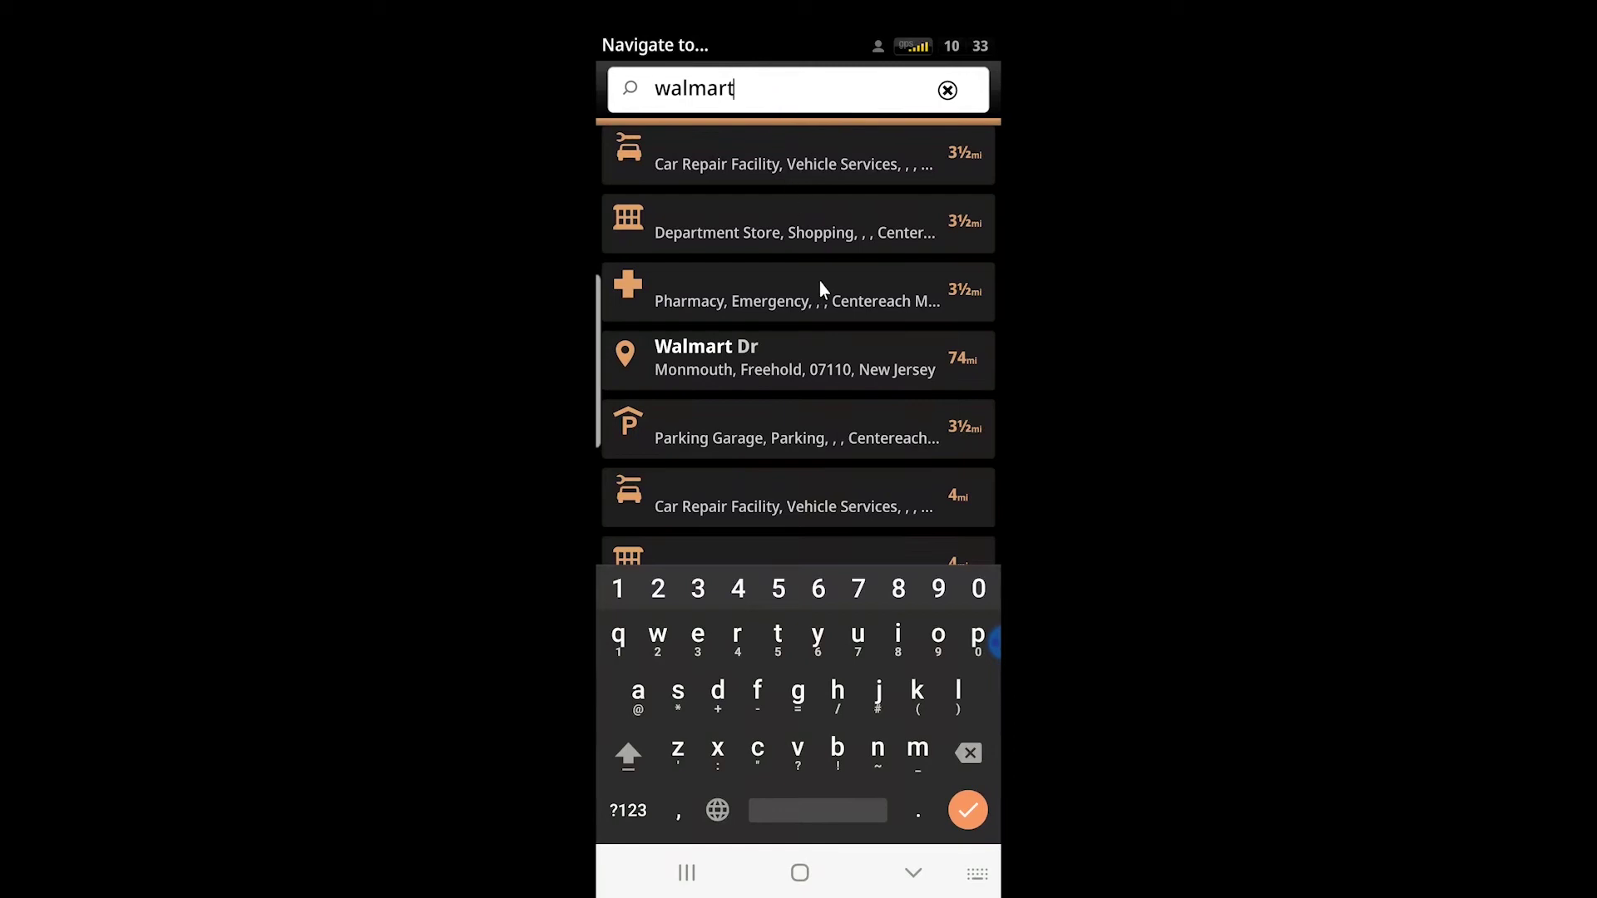
middle_click(807, 466)
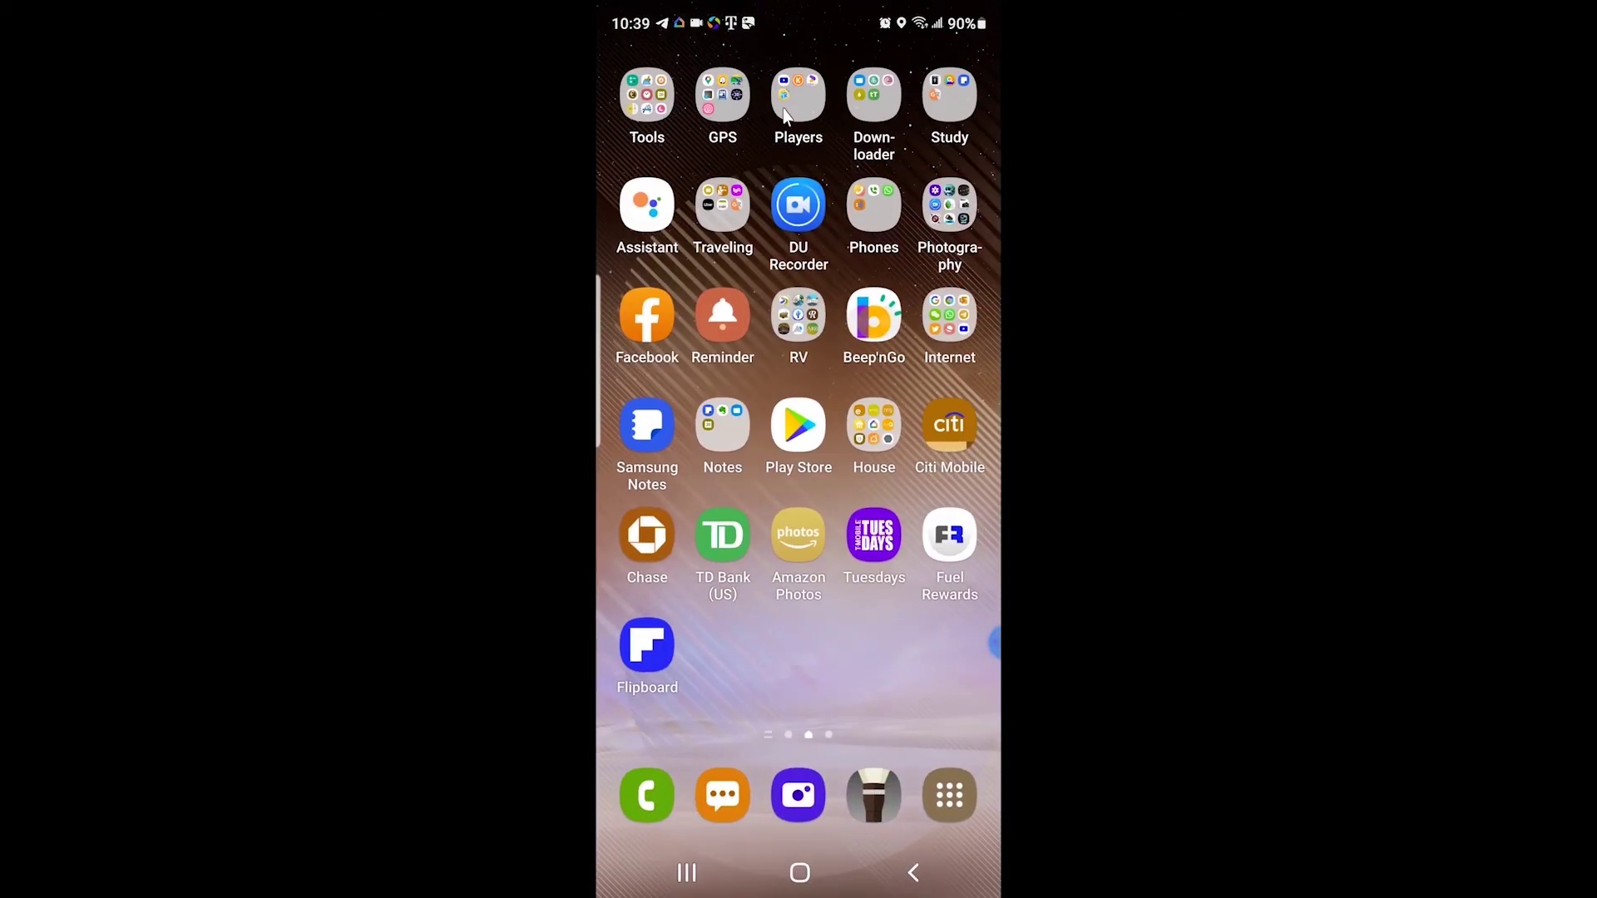
Launch Google Maps, rerun the recent 'walmart' search and scroll the nearby Walmart stores
click(723, 91)
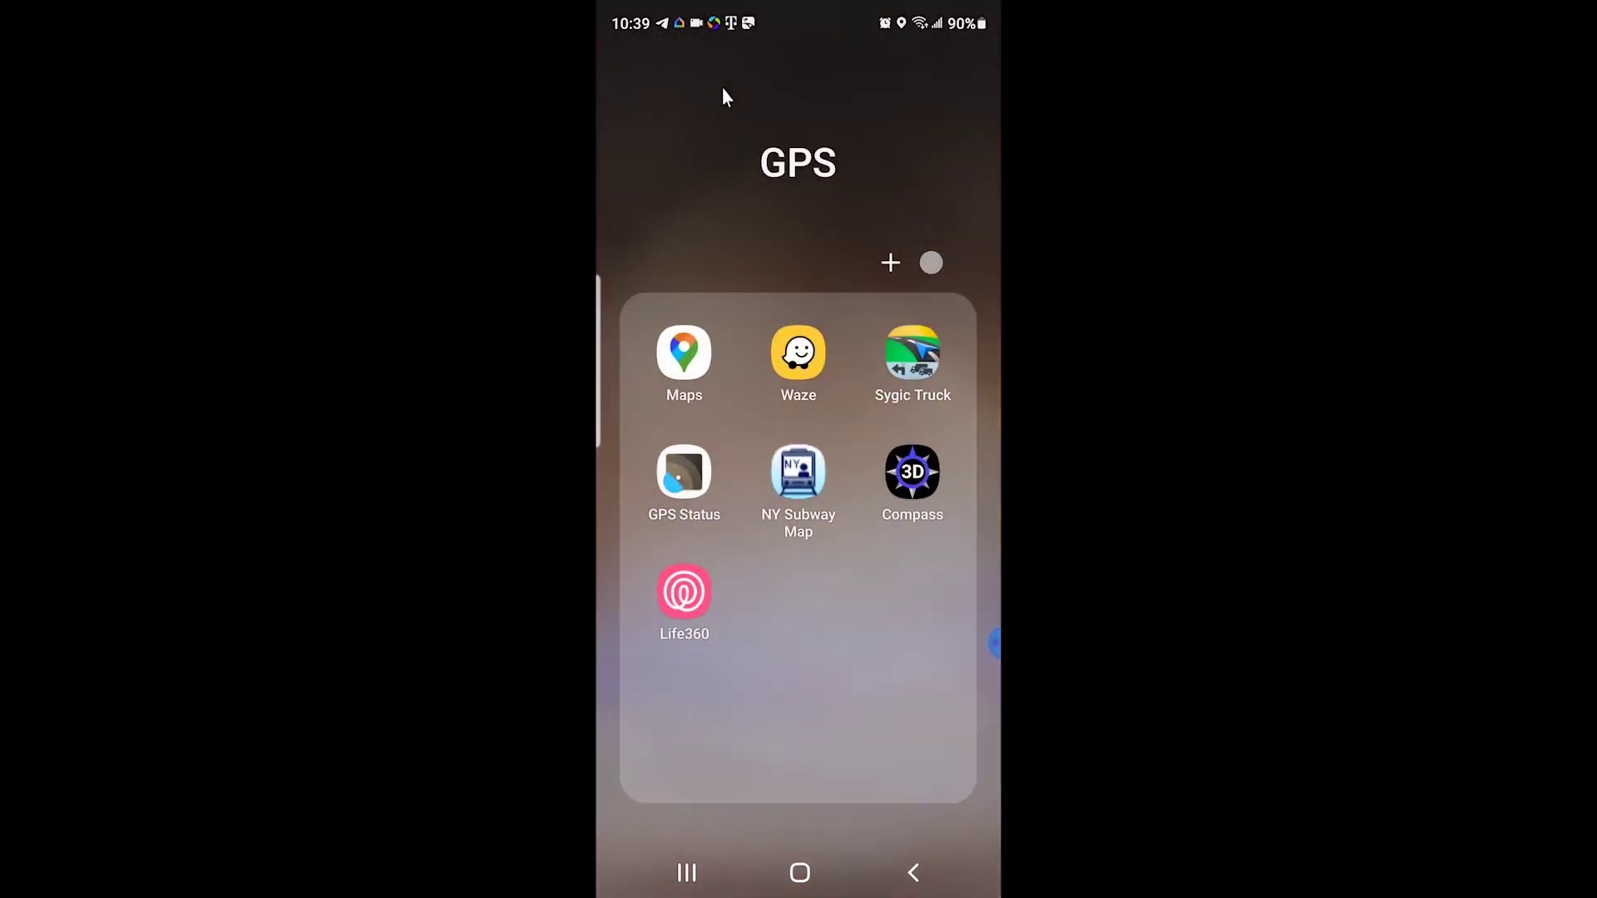
click(681, 364)
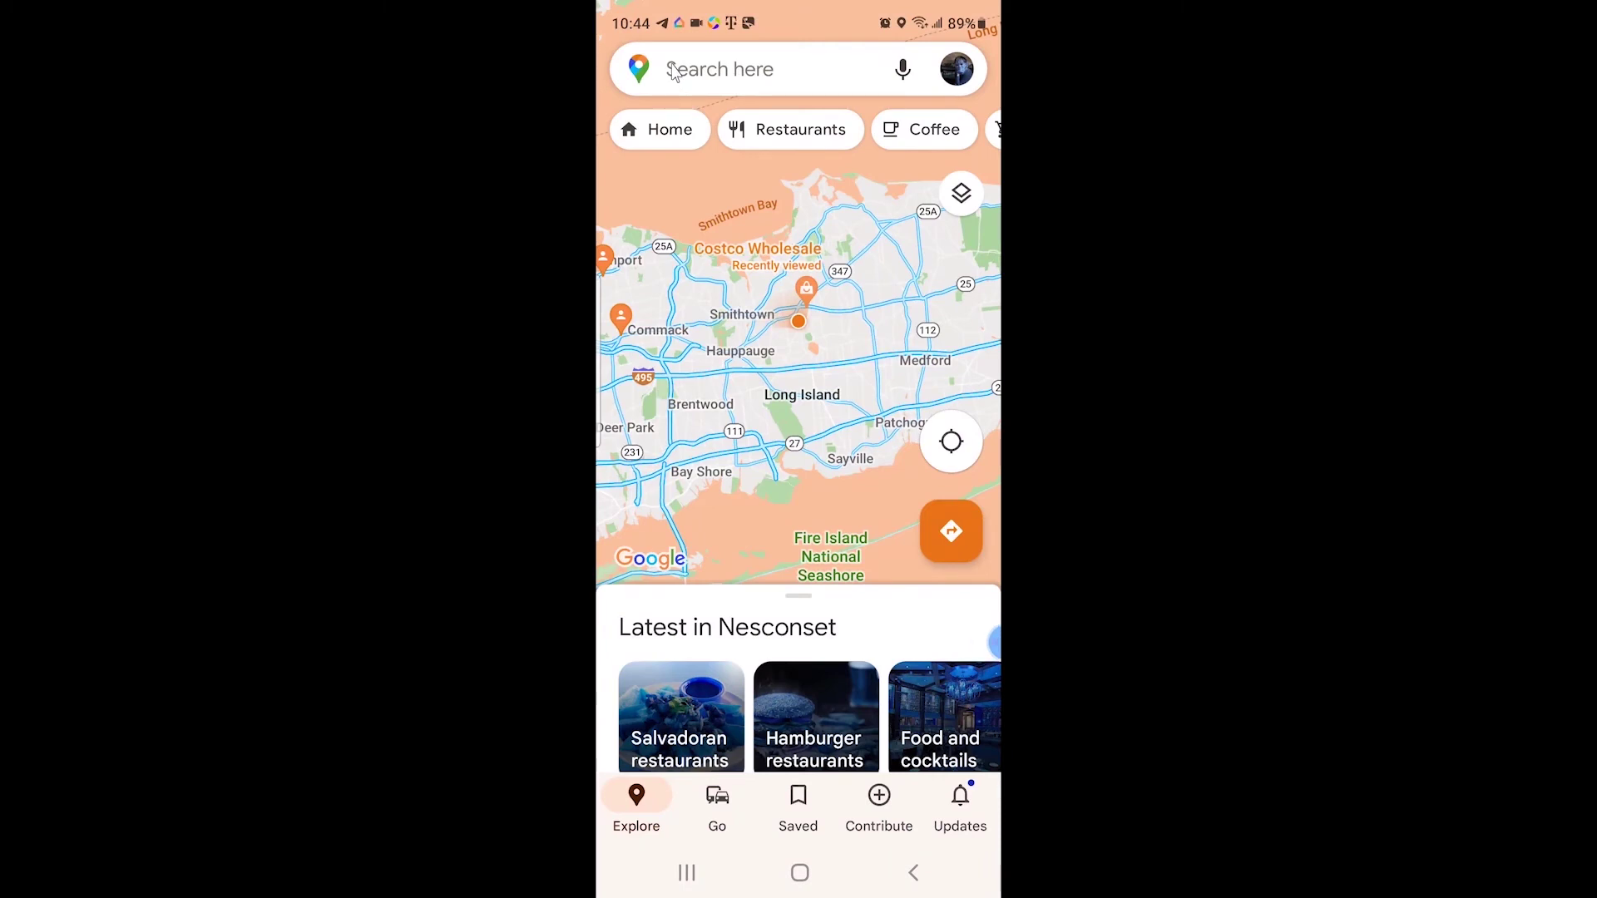
click(672, 70)
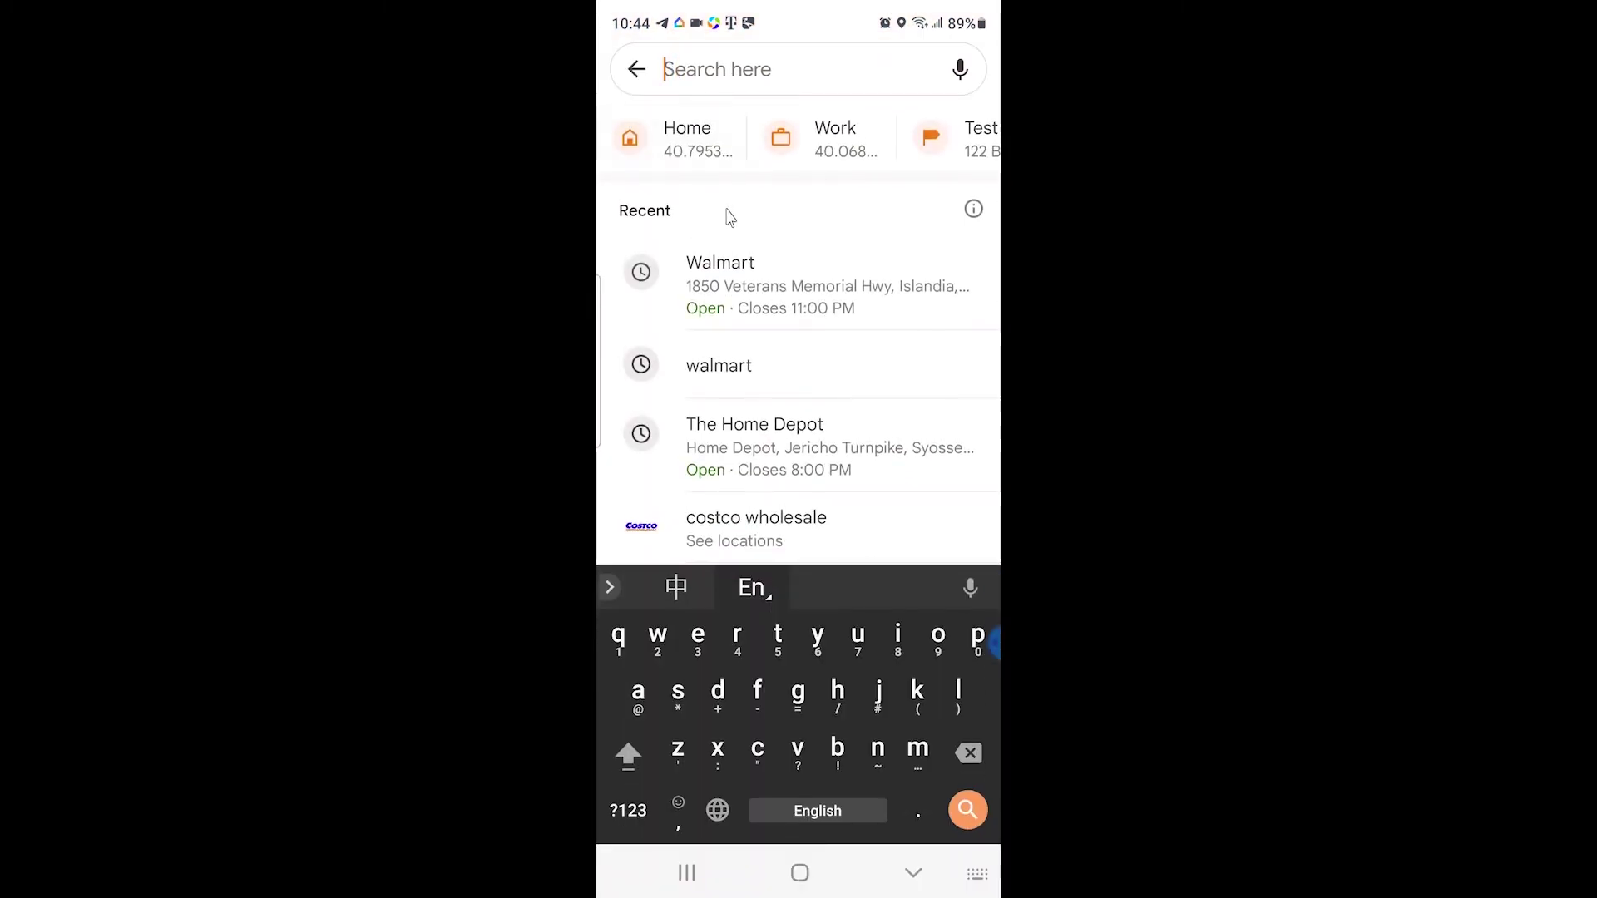
click(708, 276)
click(720, 368)
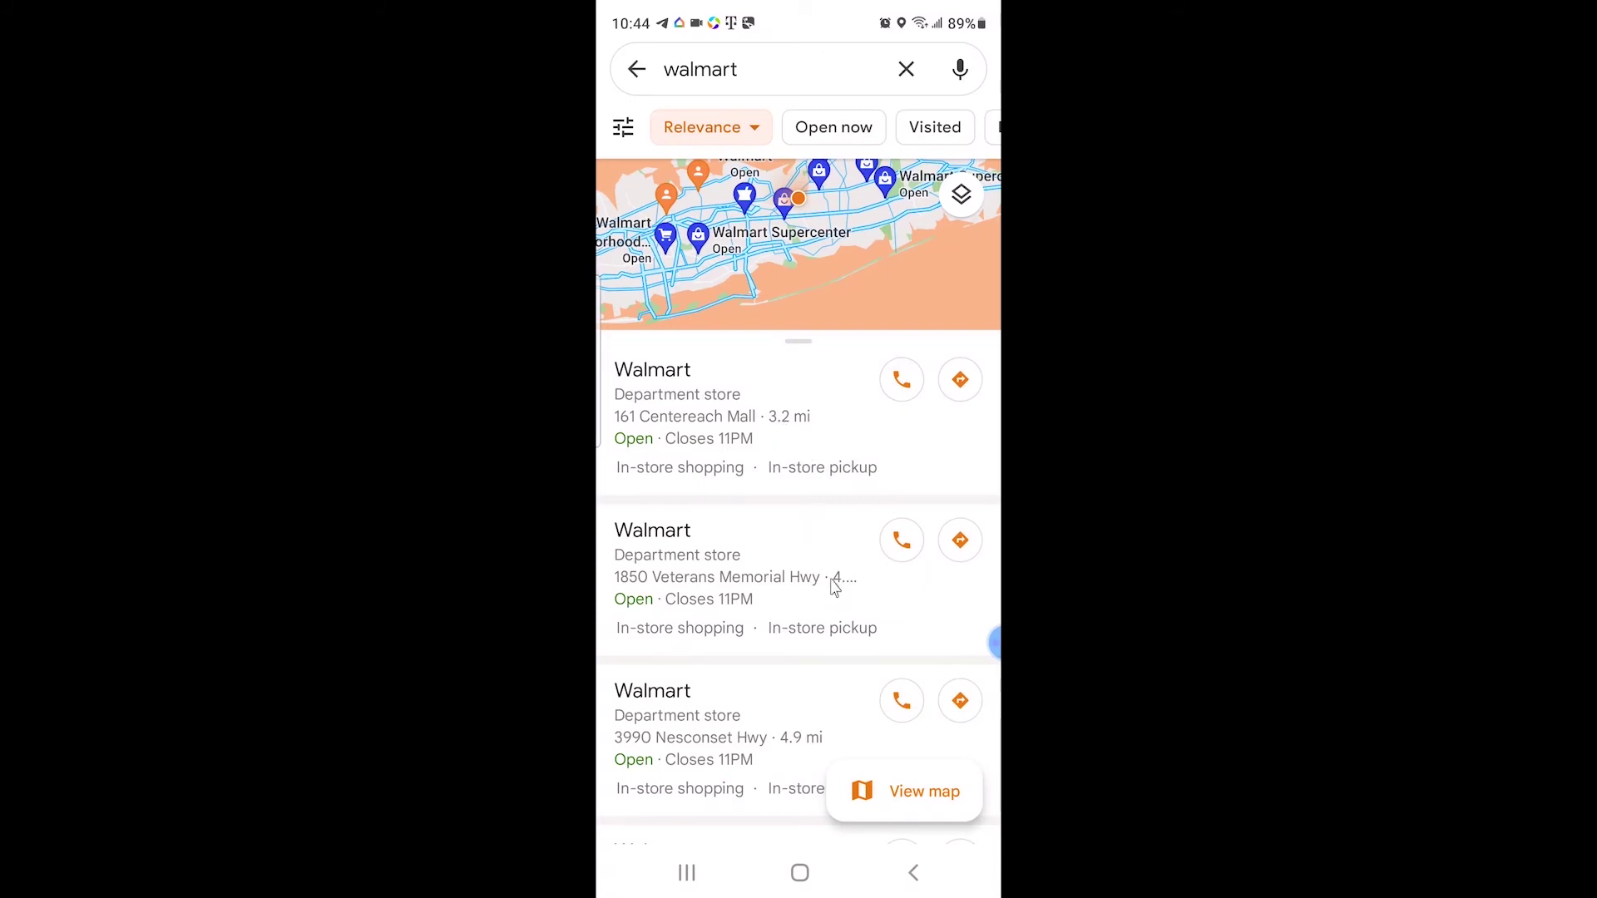
scroll(838, 600, down, 3)
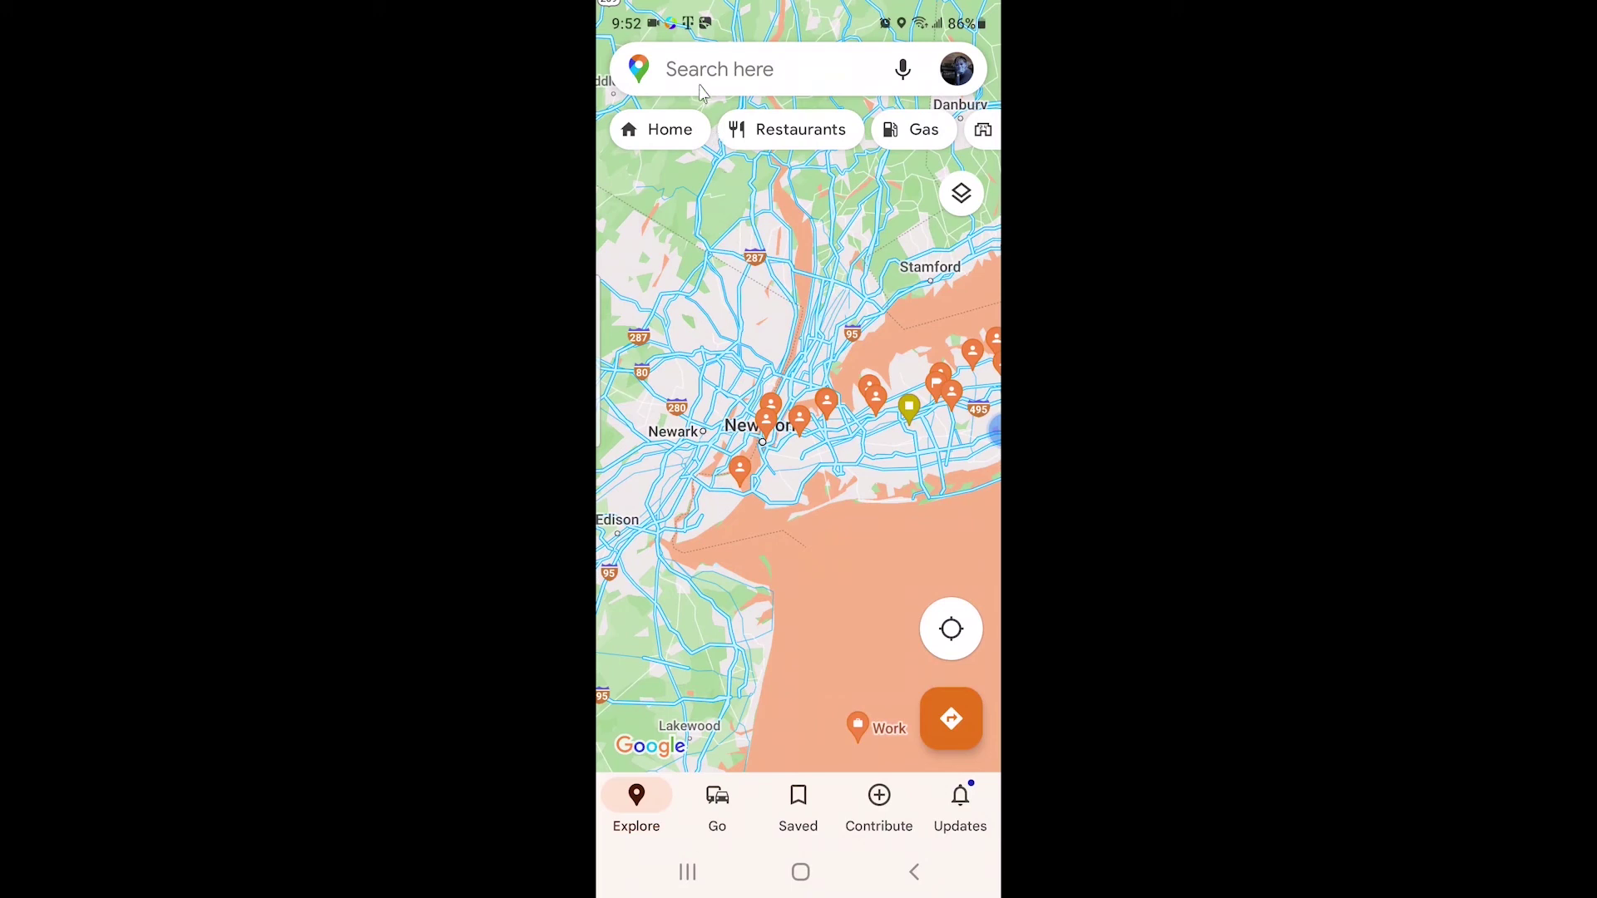
Handwrite 白宫 into the Maps search and choose The White House result in Washington
click(676, 74)
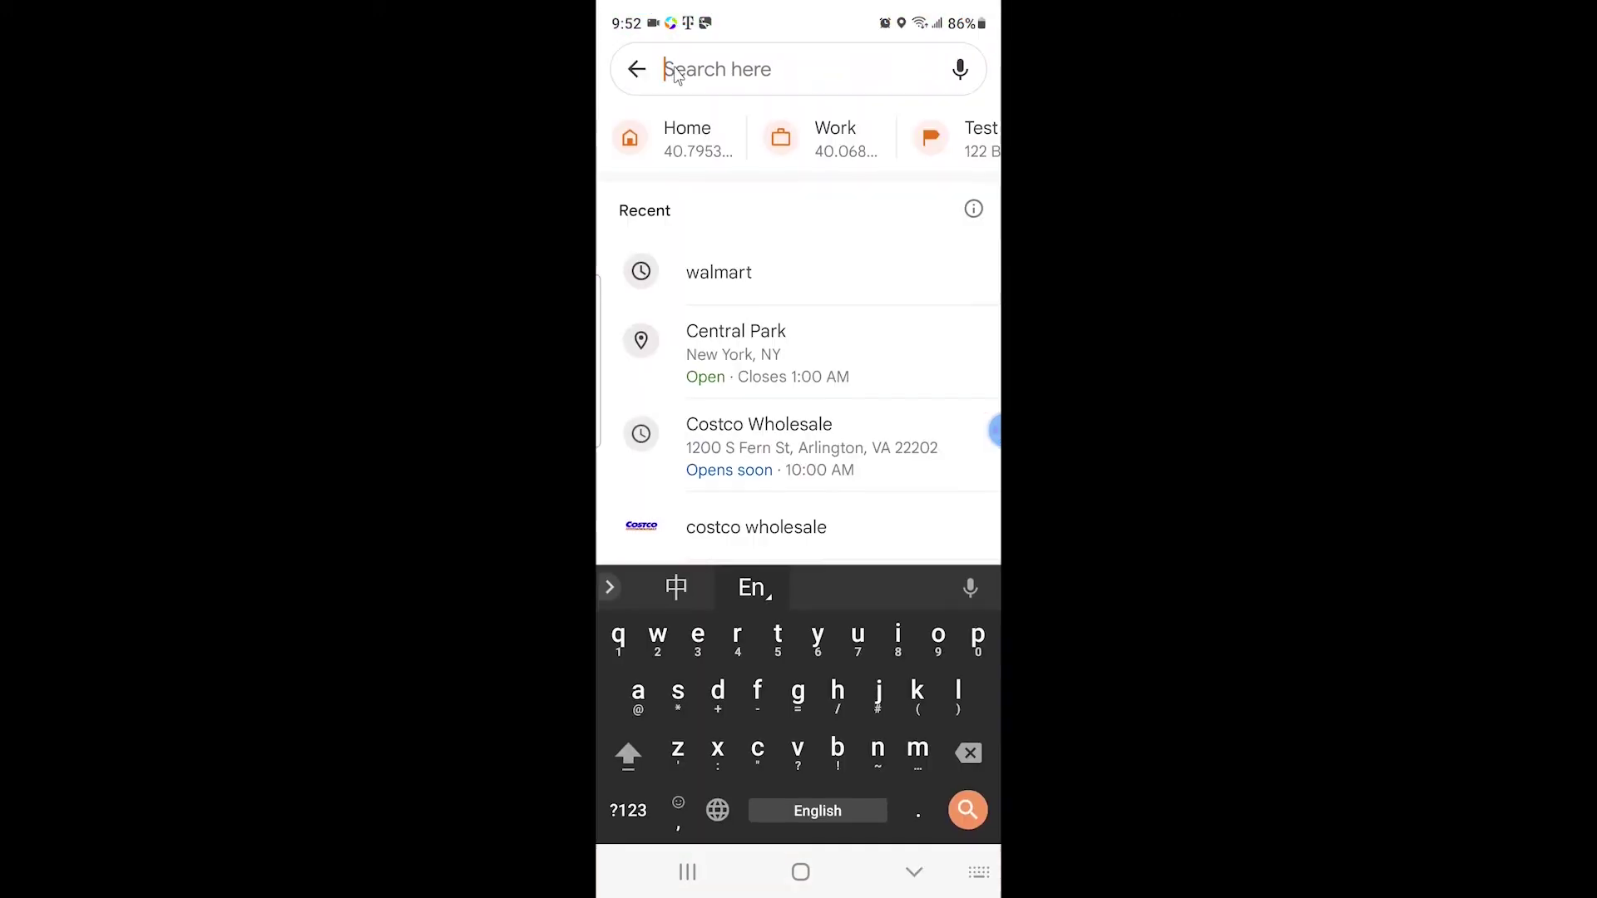
click(678, 590)
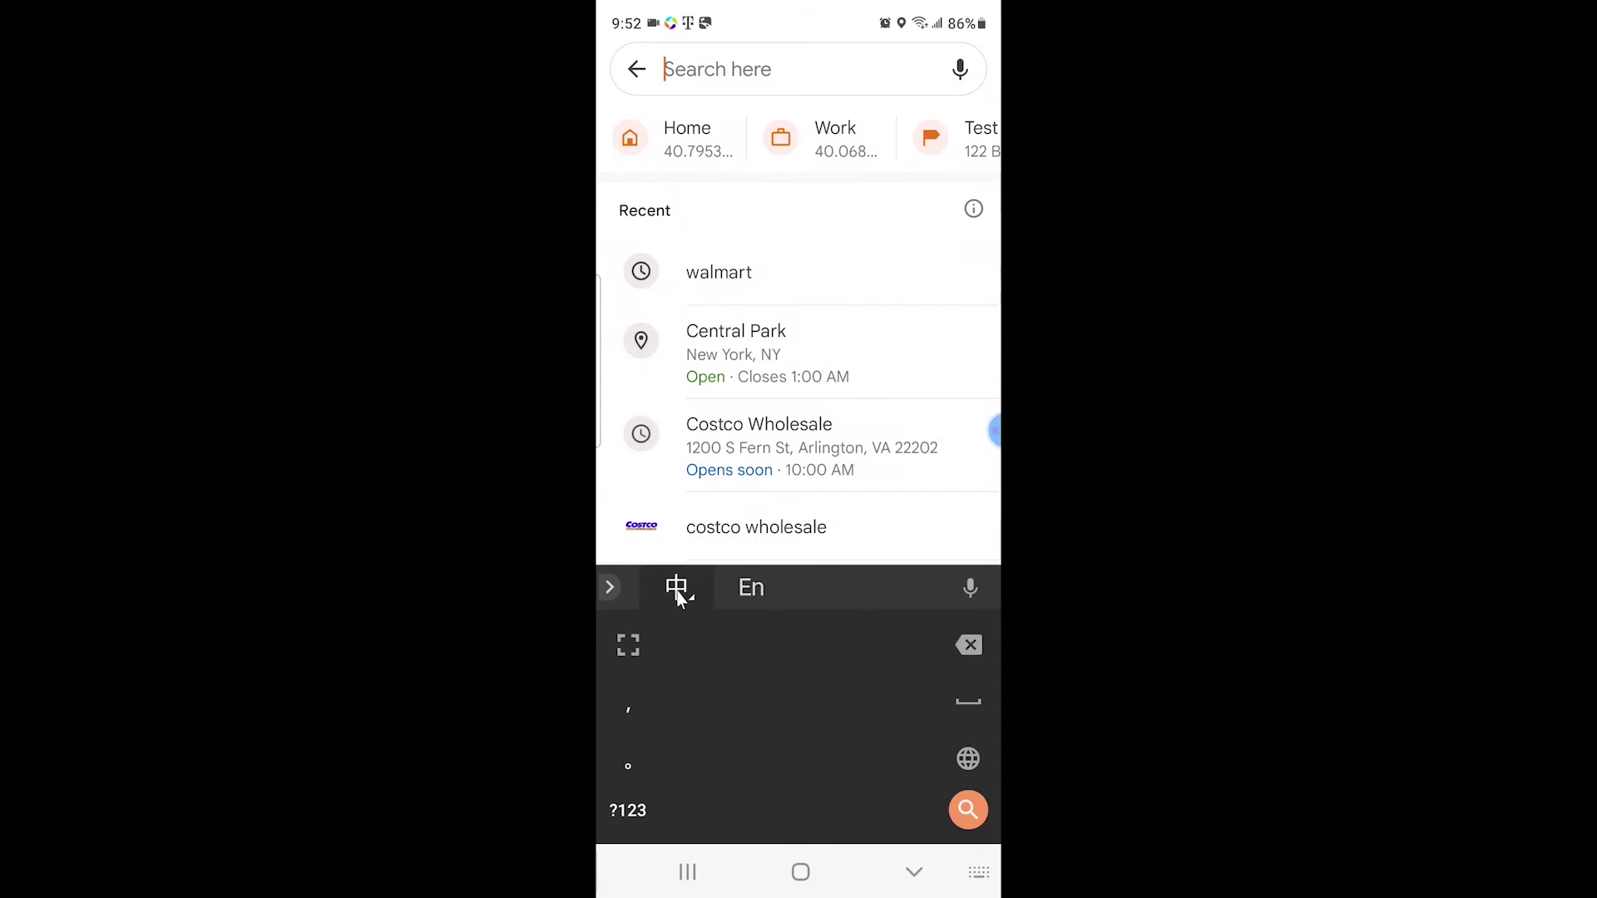
mouse_move(848, 659)
mouse_down()
mouse_move(828, 664)
mouse_move(773, 751)
mouse_up()
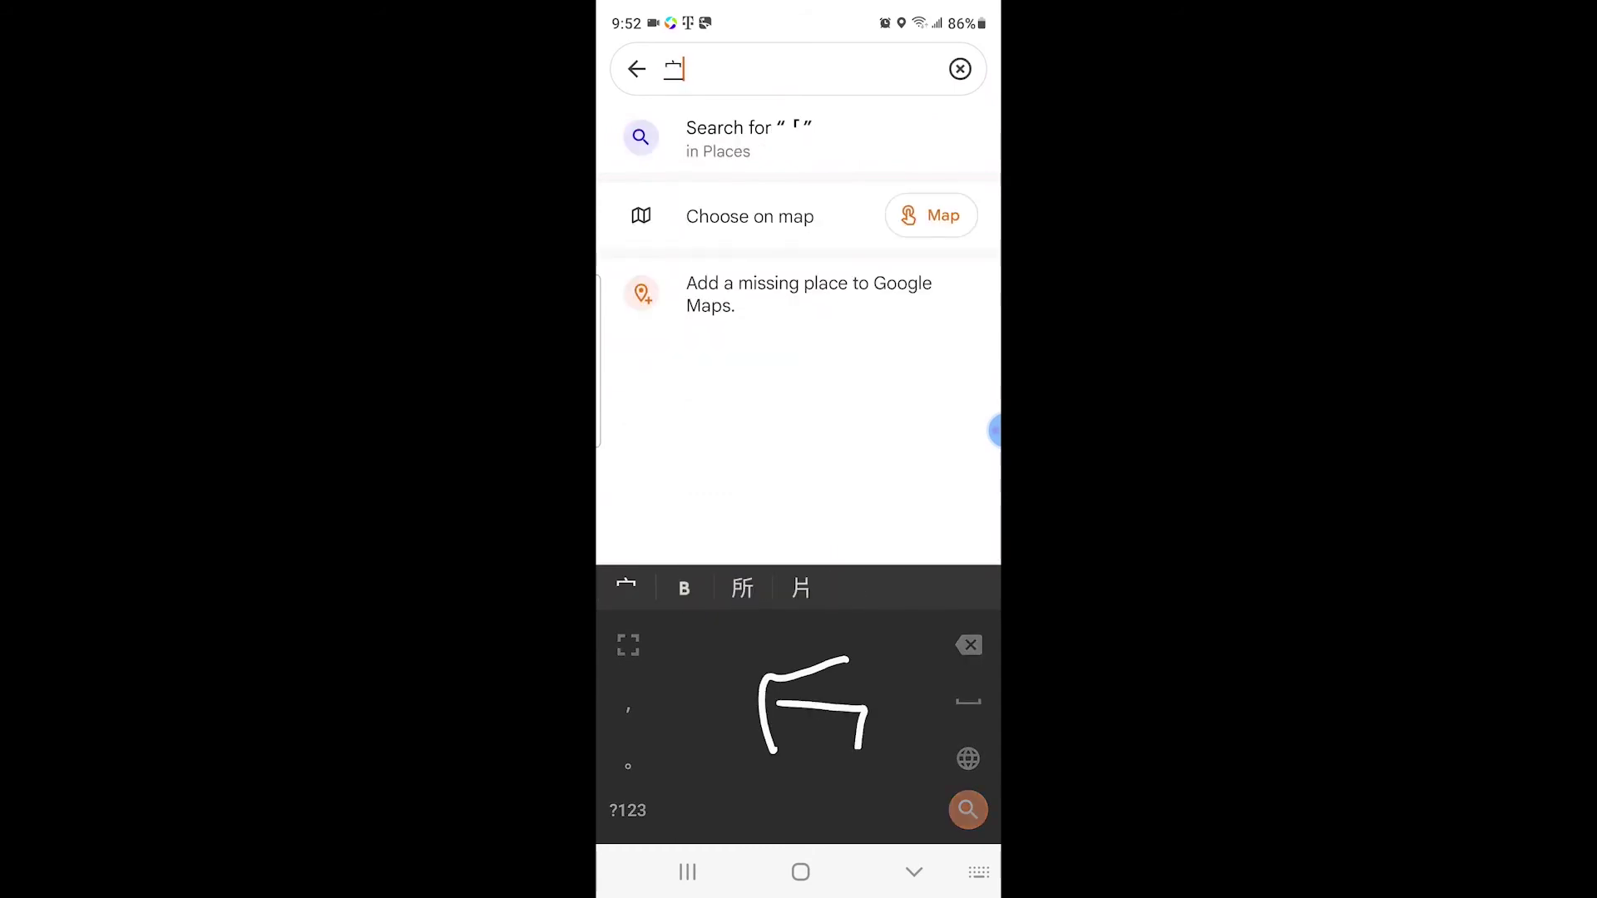
drag(800, 732, 838, 765)
click(626, 588)
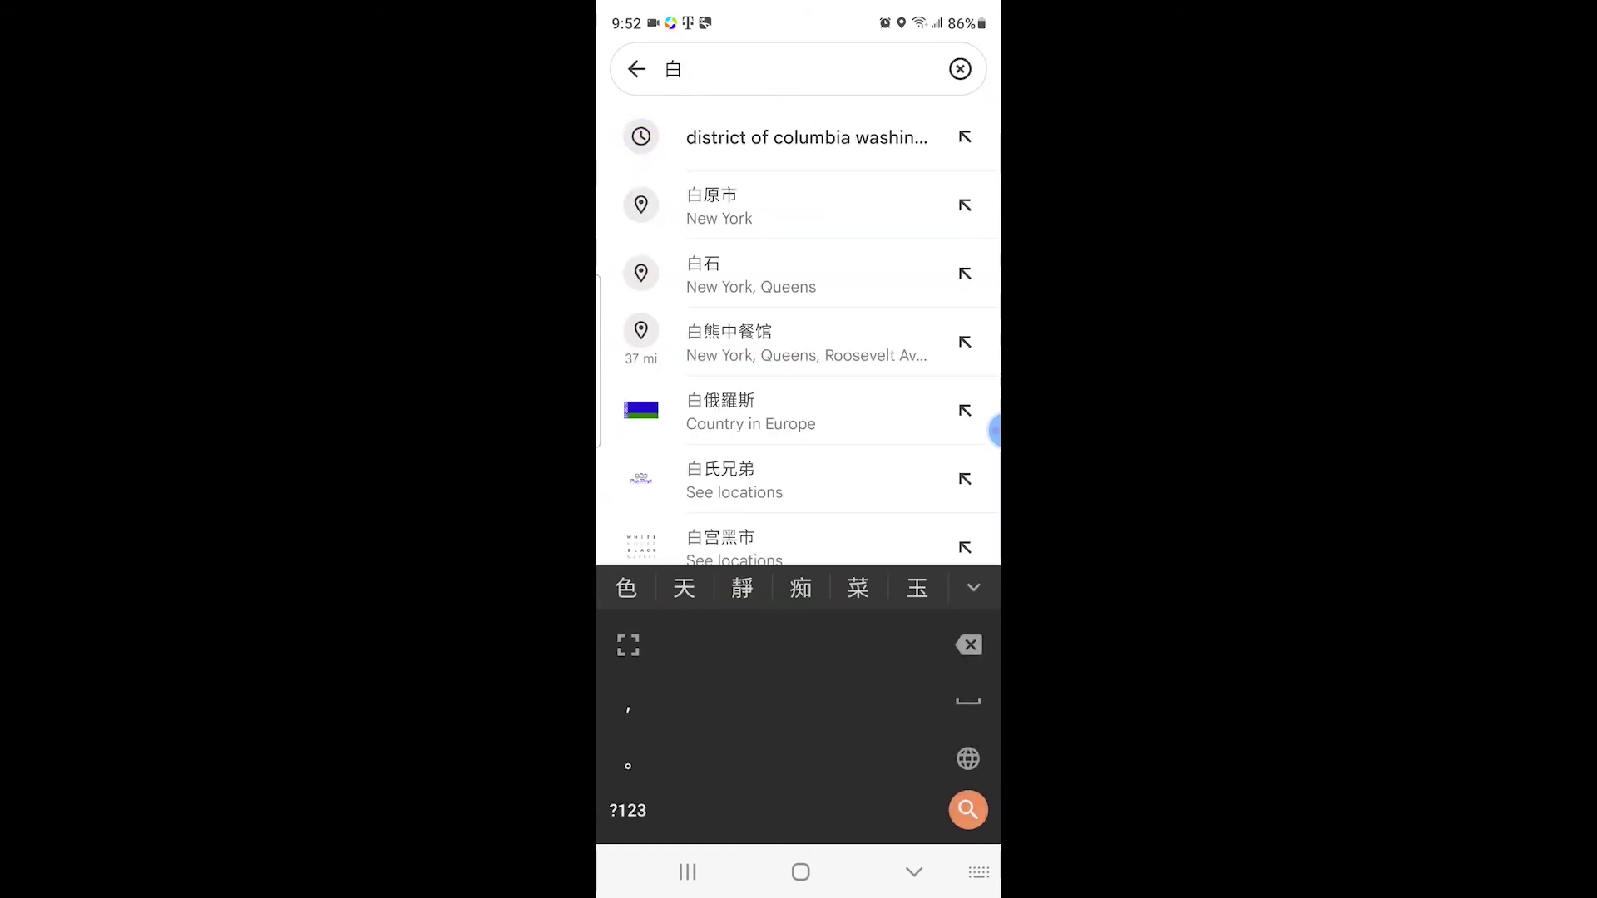
drag(797, 651, 798, 667)
mouse_move(727, 688)
mouse_down()
mouse_move(742, 738)
mouse_move(850, 713)
mouse_move(790, 753)
mouse_up()
drag(791, 745, 823, 730)
mouse_move(763, 802)
mouse_down()
mouse_move(847, 784)
mouse_move(824, 819)
mouse_up()
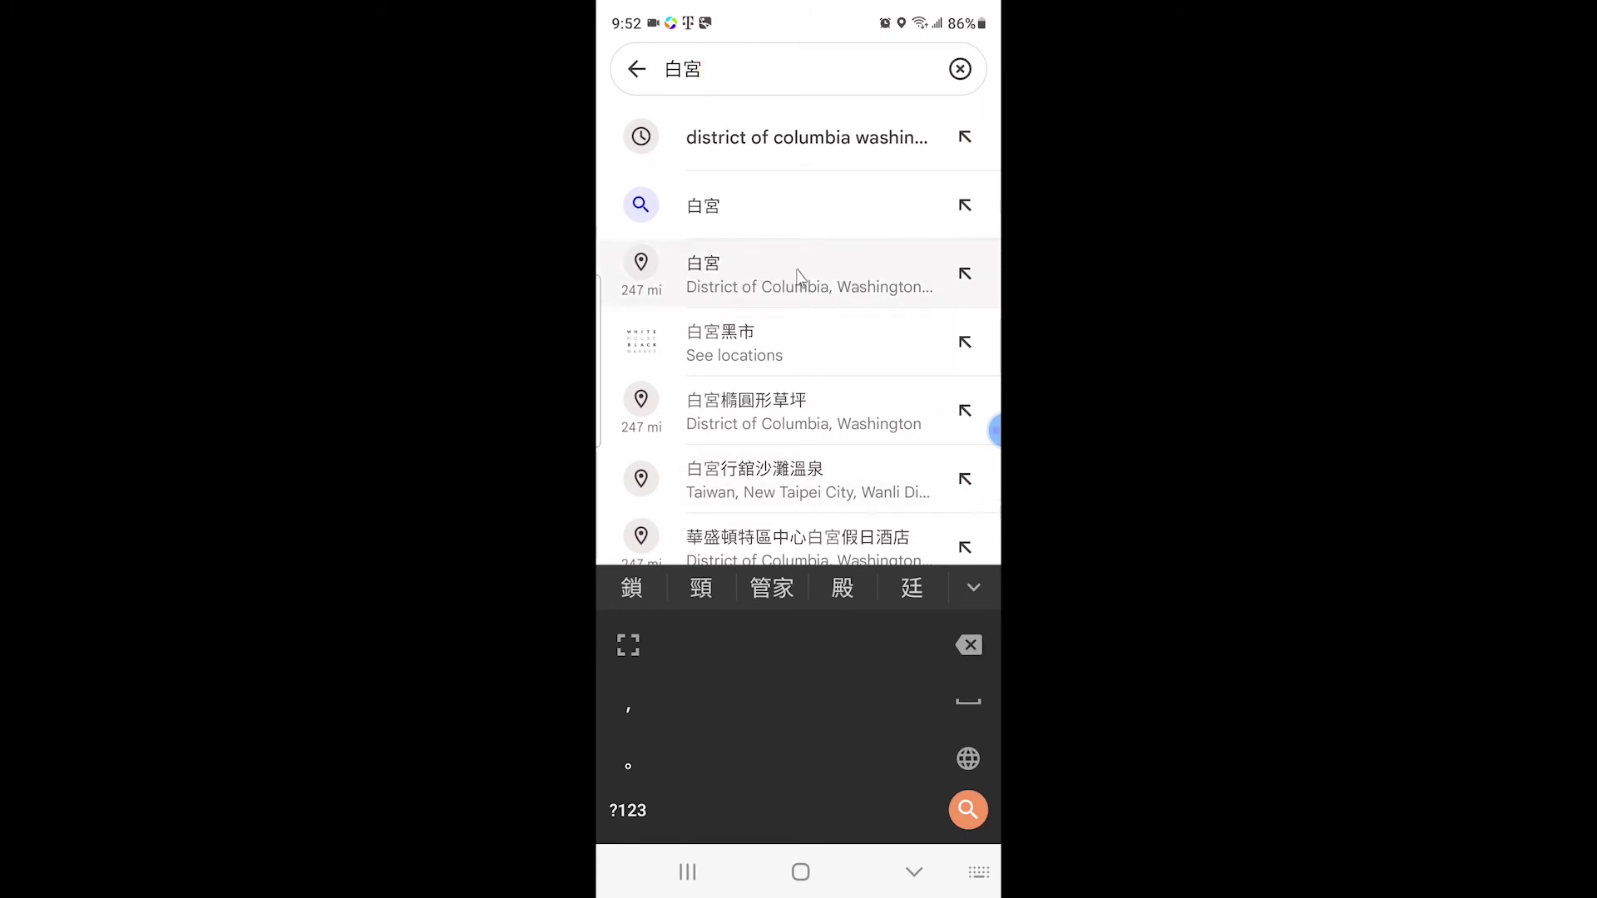
click(769, 283)
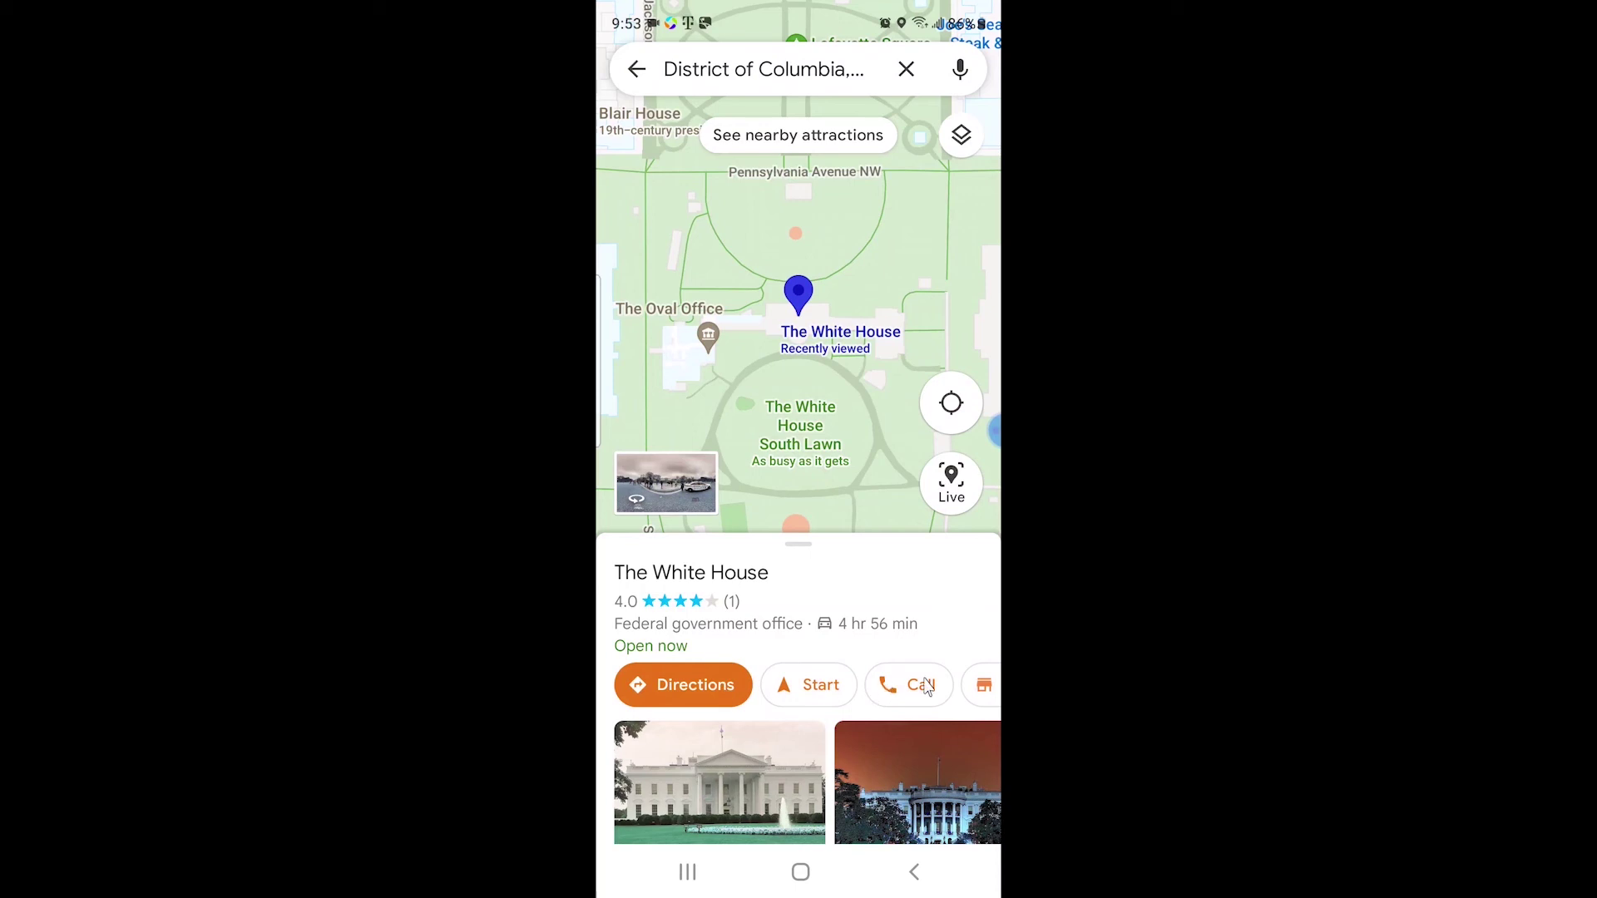
Scroll The White House card's action chips over to Share and bring up its share sheet
scroll(926, 685, right, 3)
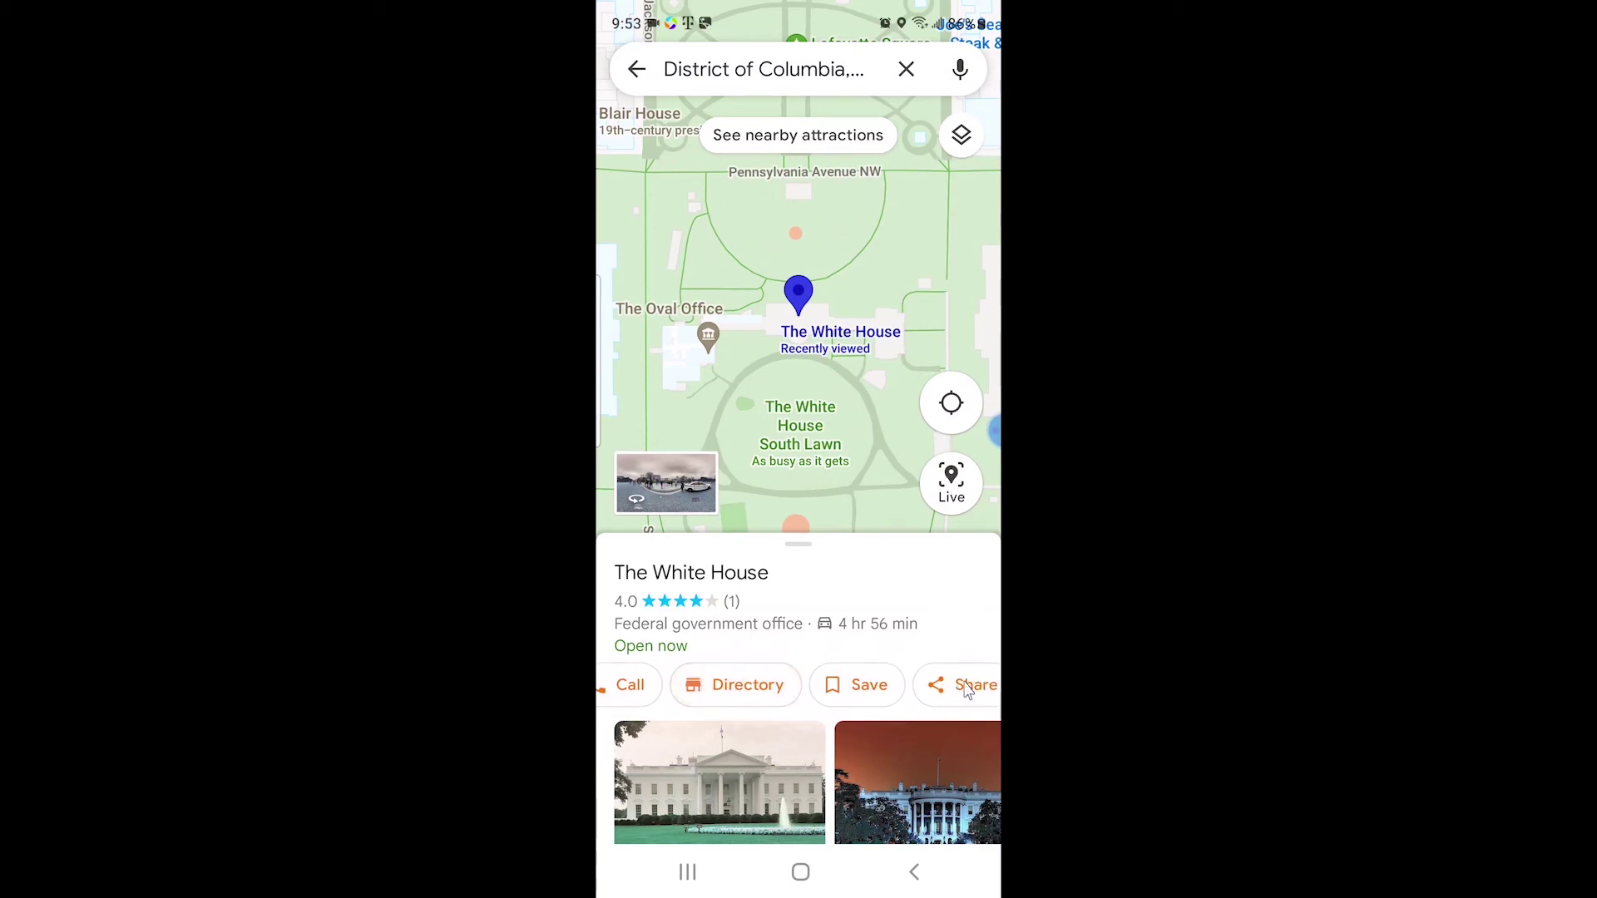
click(967, 687)
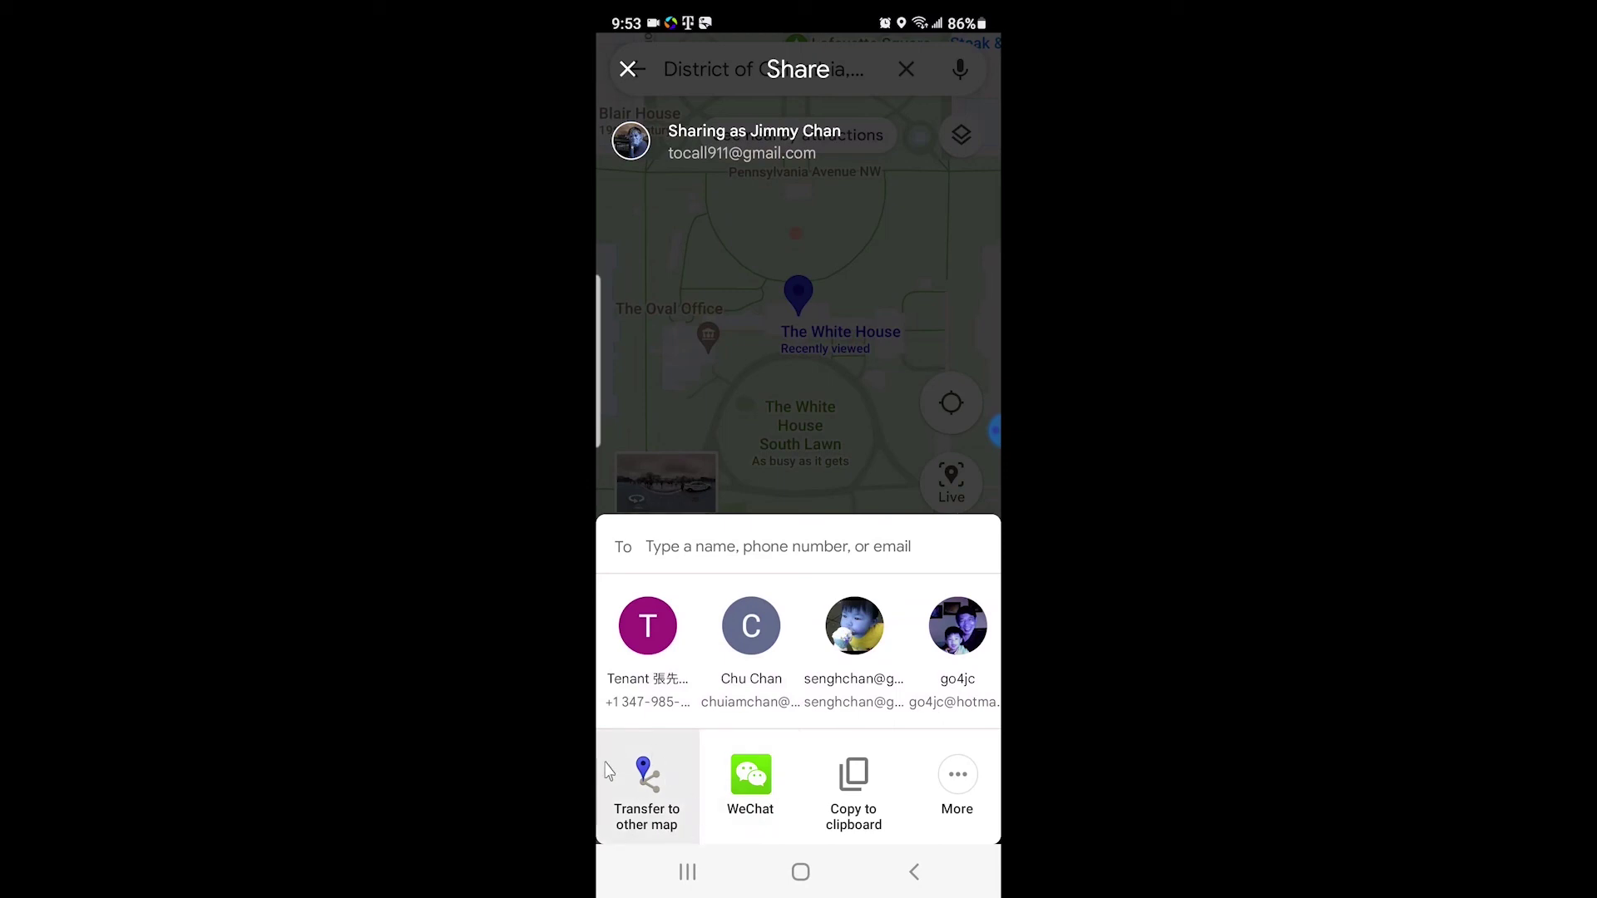
Transfer The White House to another map, choosing Sygic Truck to open the place
click(647, 783)
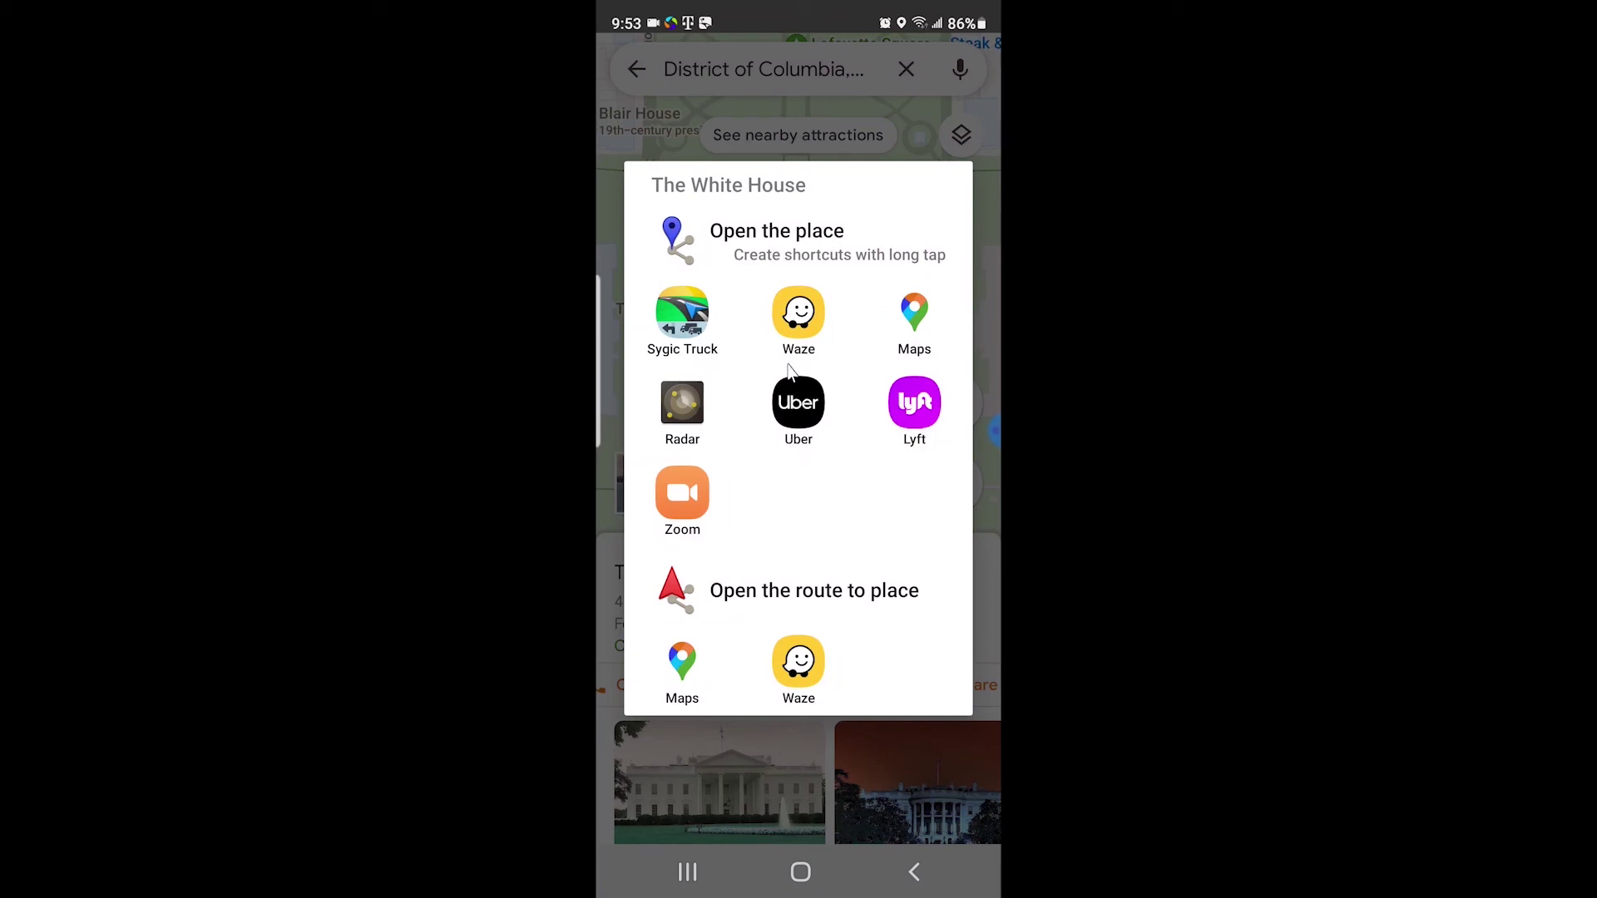
click(678, 324)
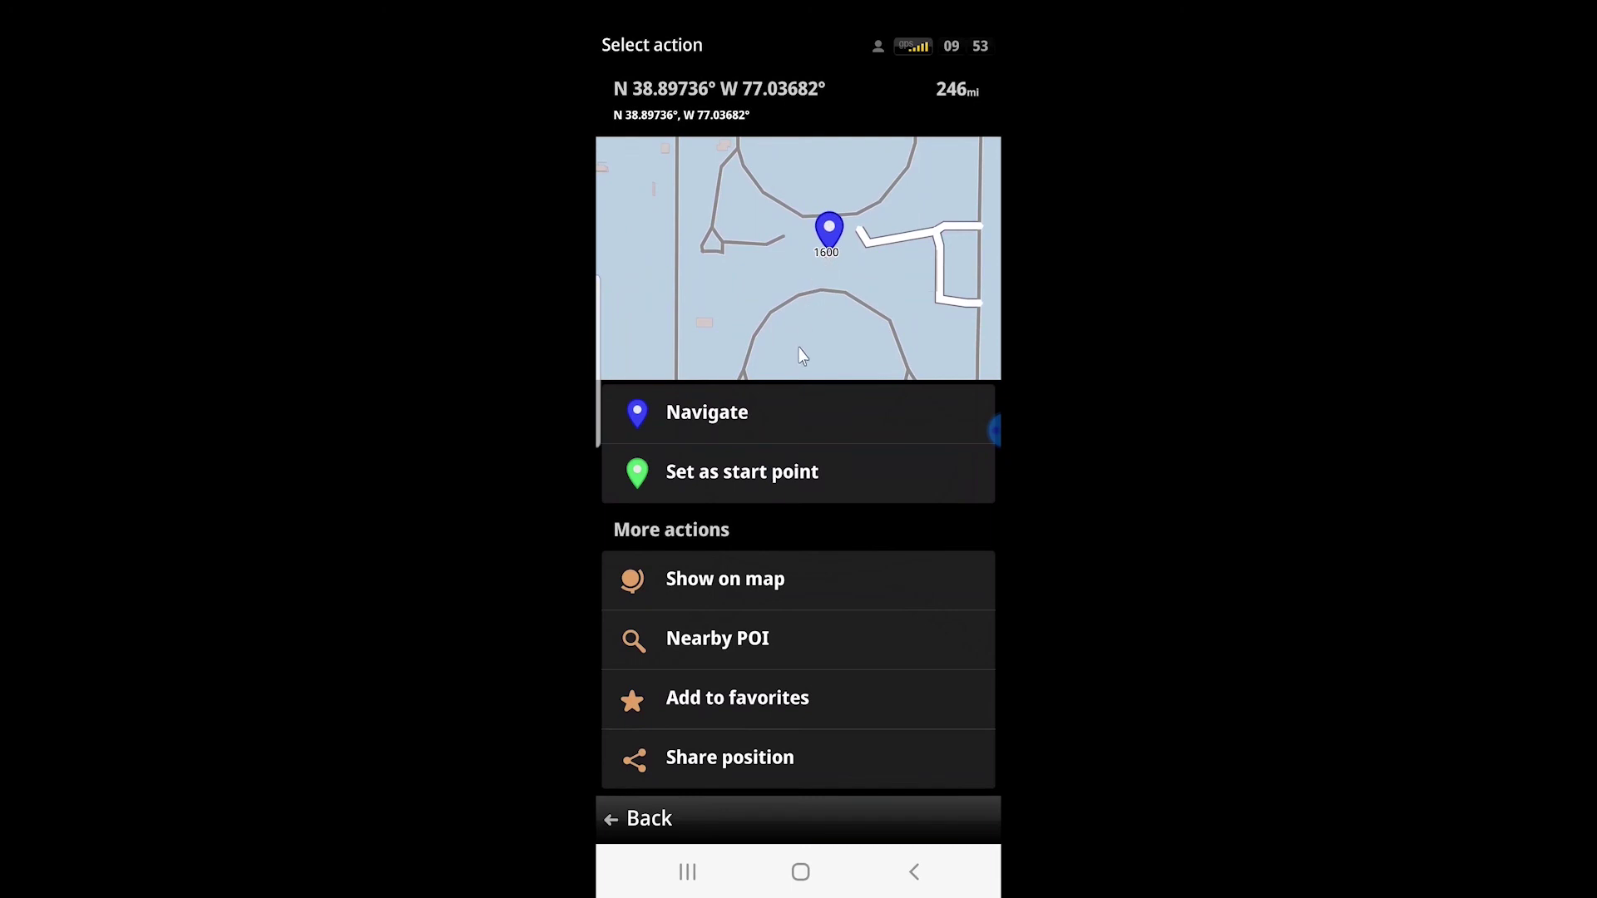
Calculate the 287 mi, 6 h 6 m truck route to Washington and start guidance
click(730, 416)
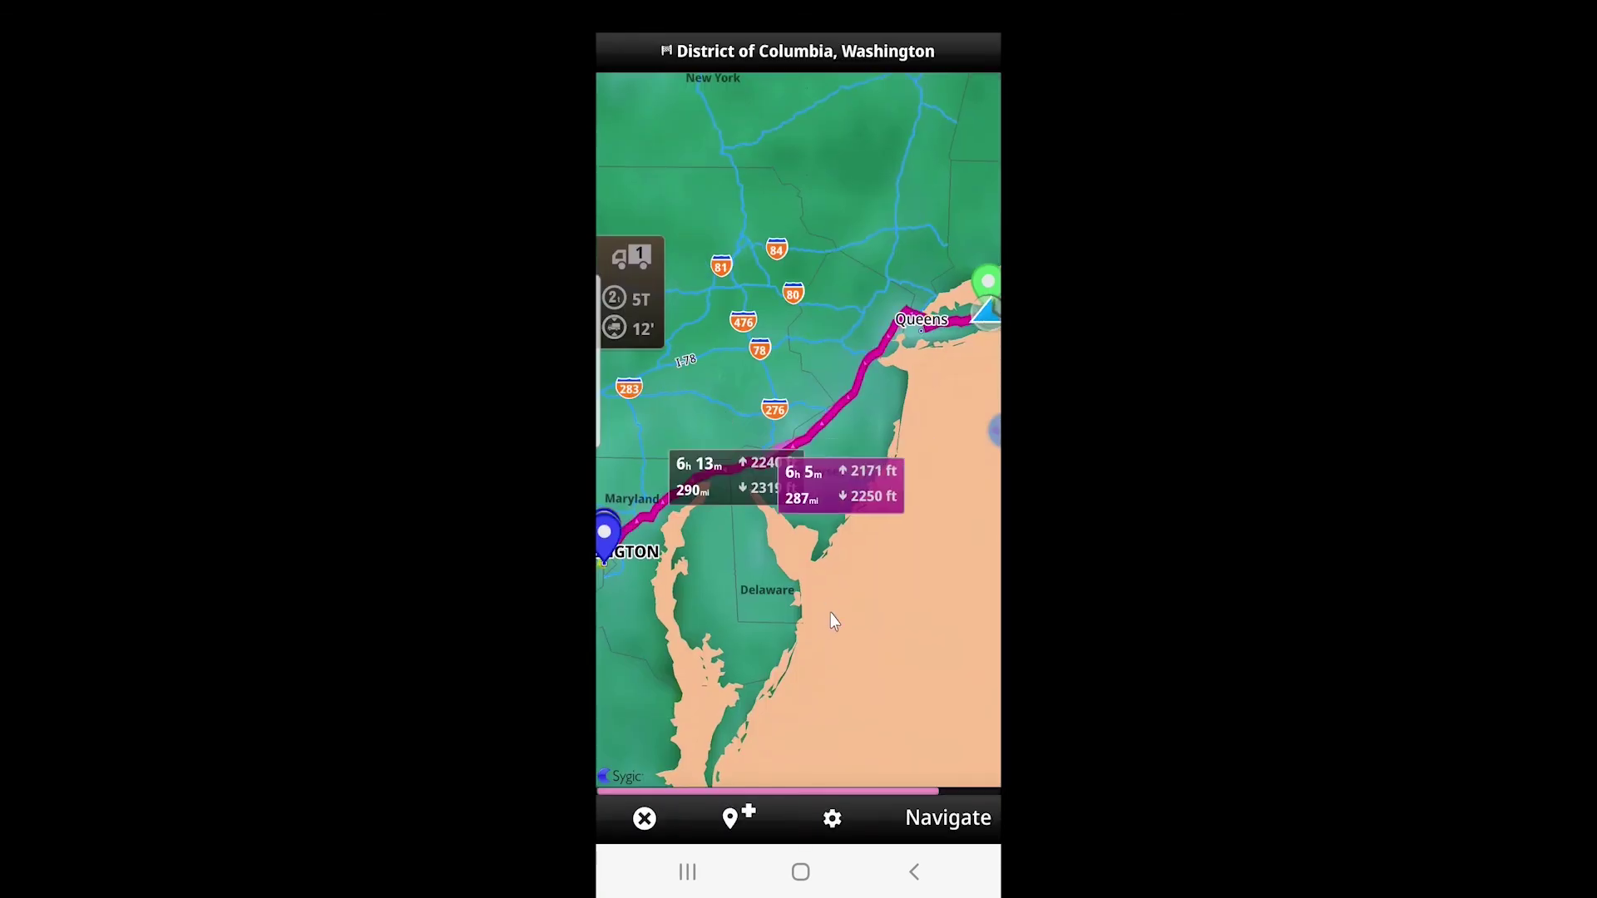
click(940, 823)
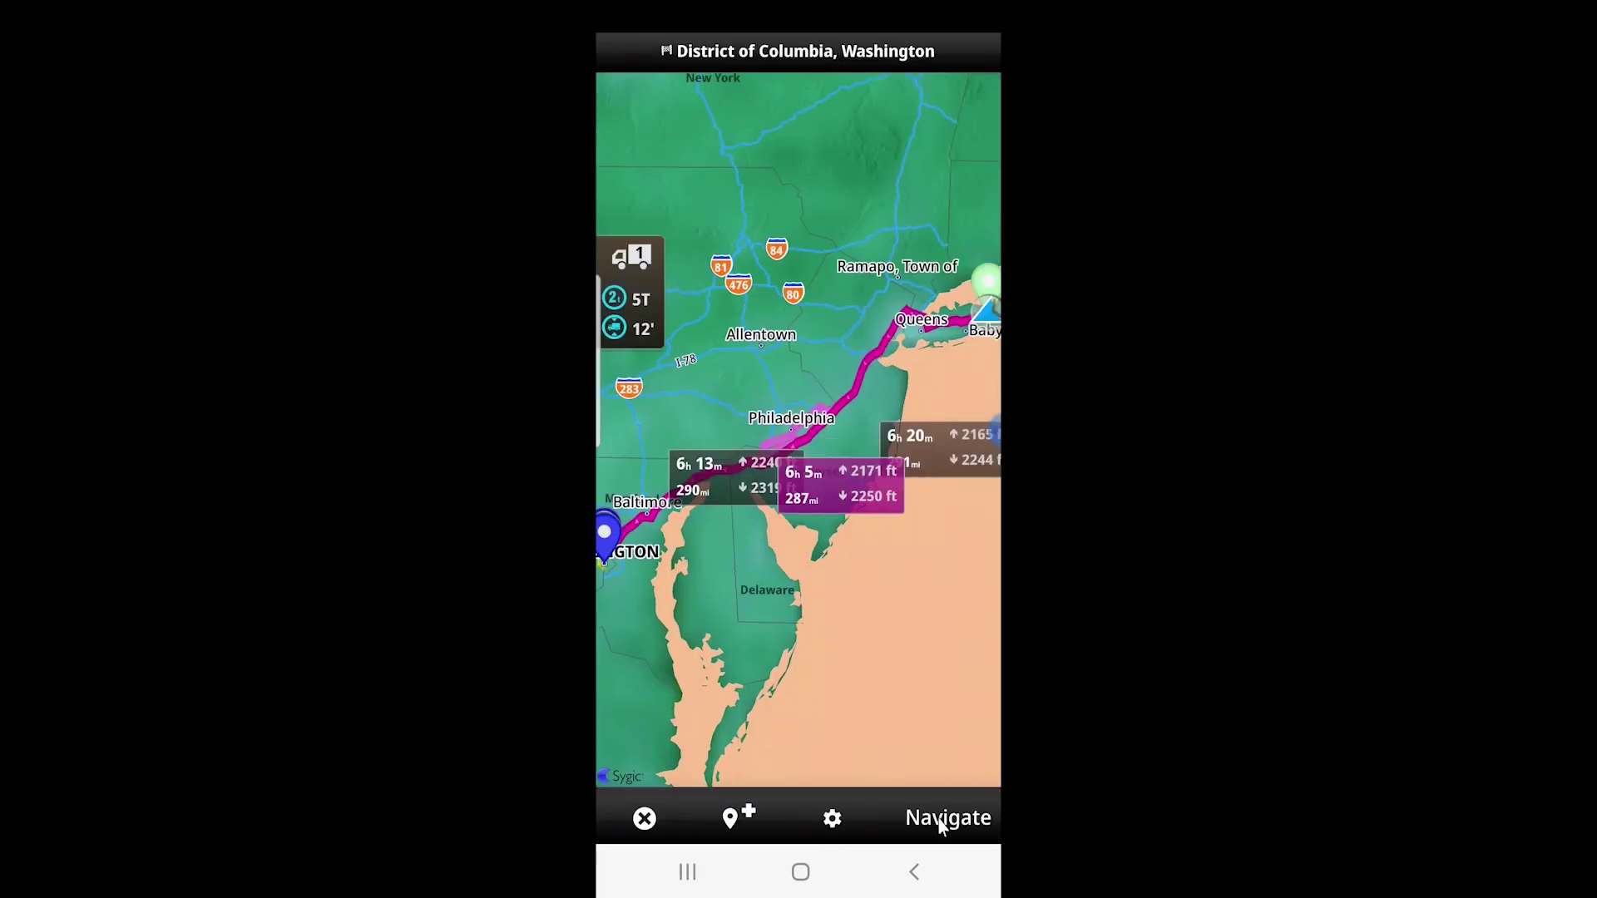
click(940, 824)
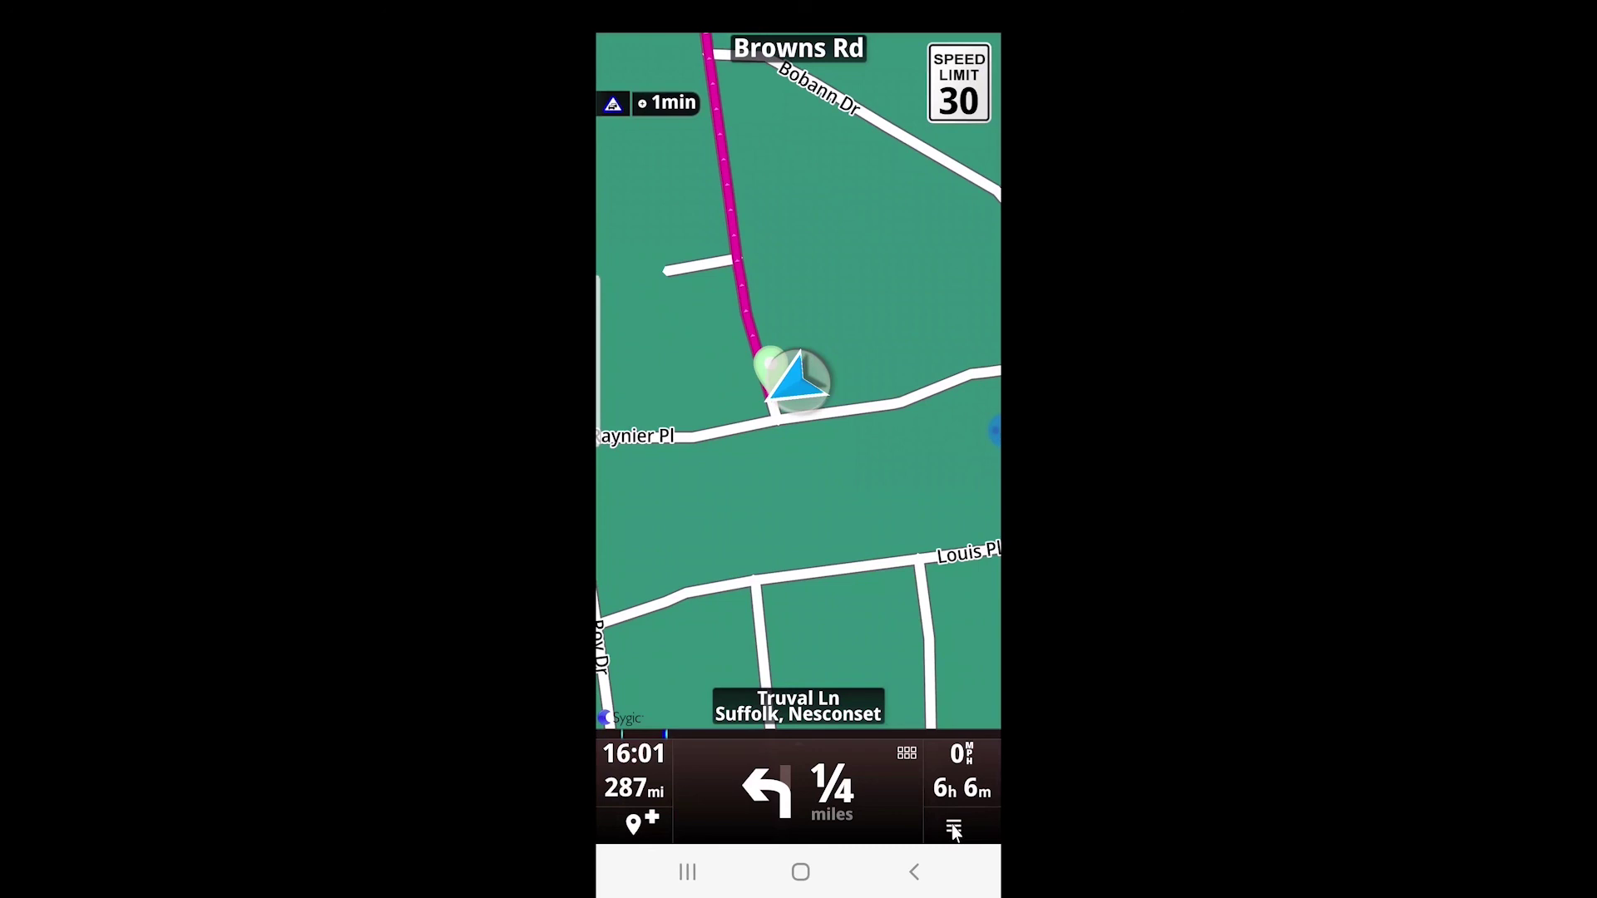
Show the current route's turn-by-turn itinerary and scroll it down to Washington at 287 mi
click(953, 829)
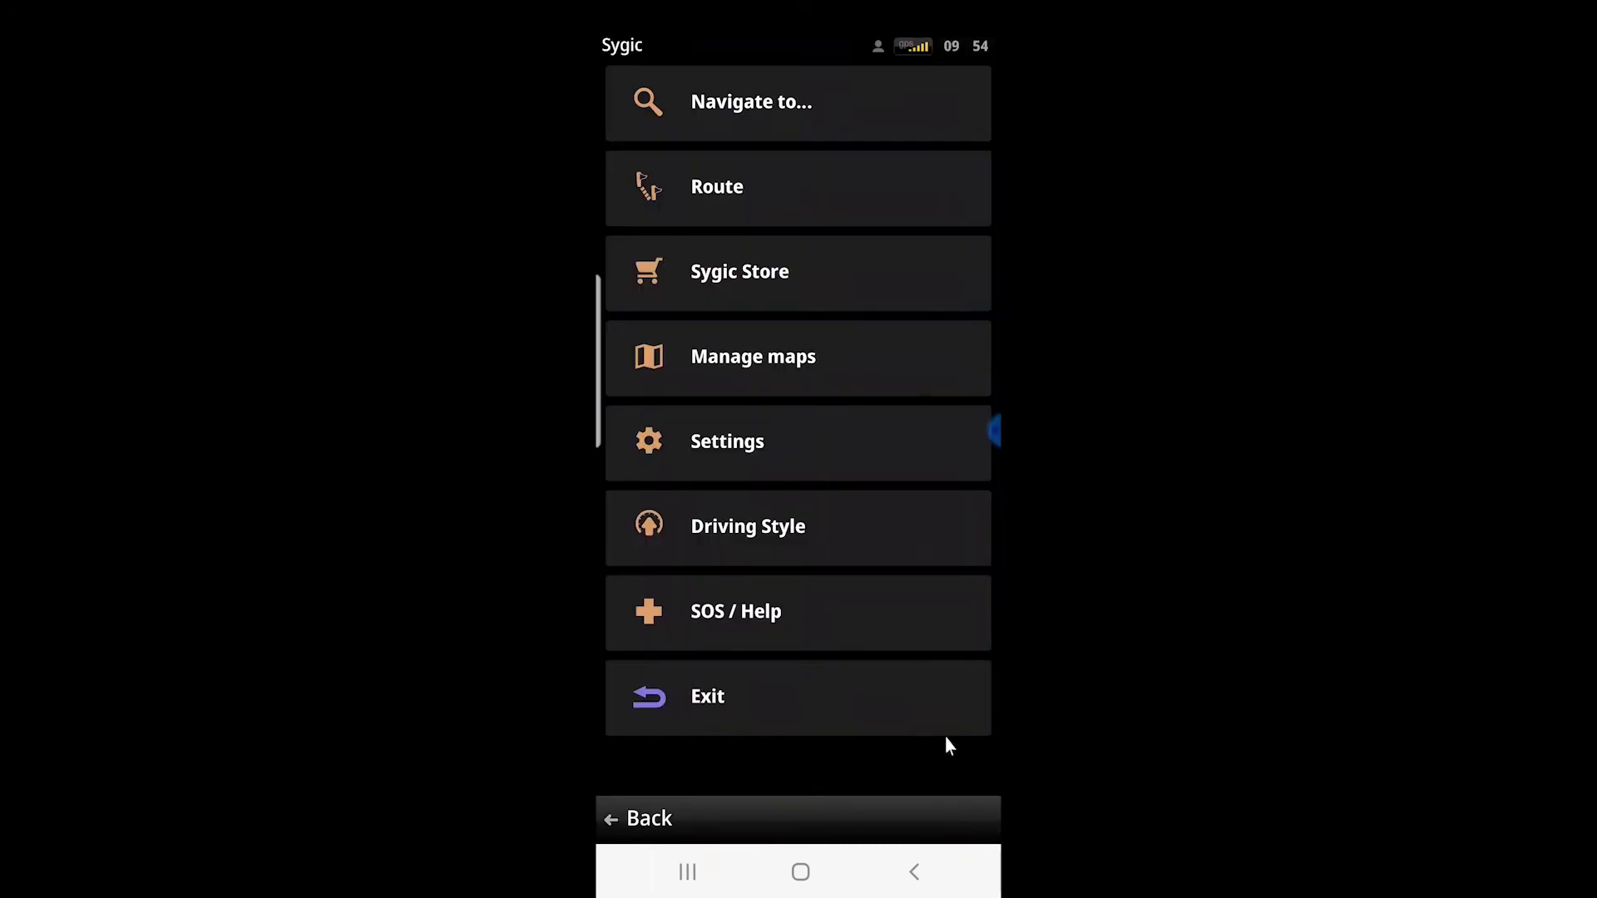
click(789, 193)
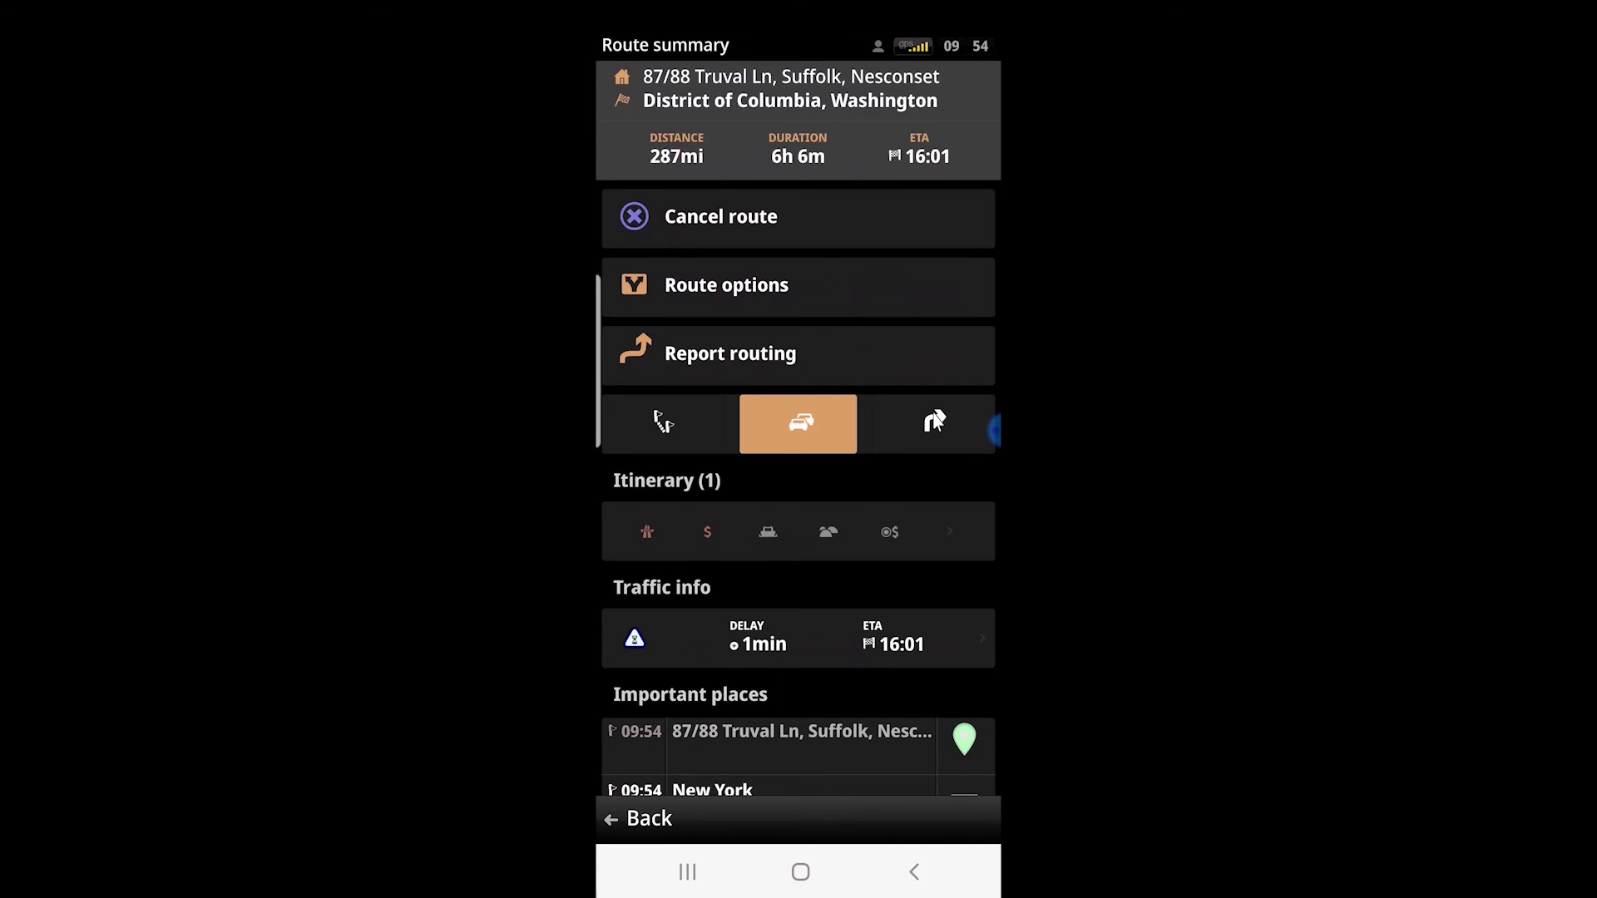
click(936, 424)
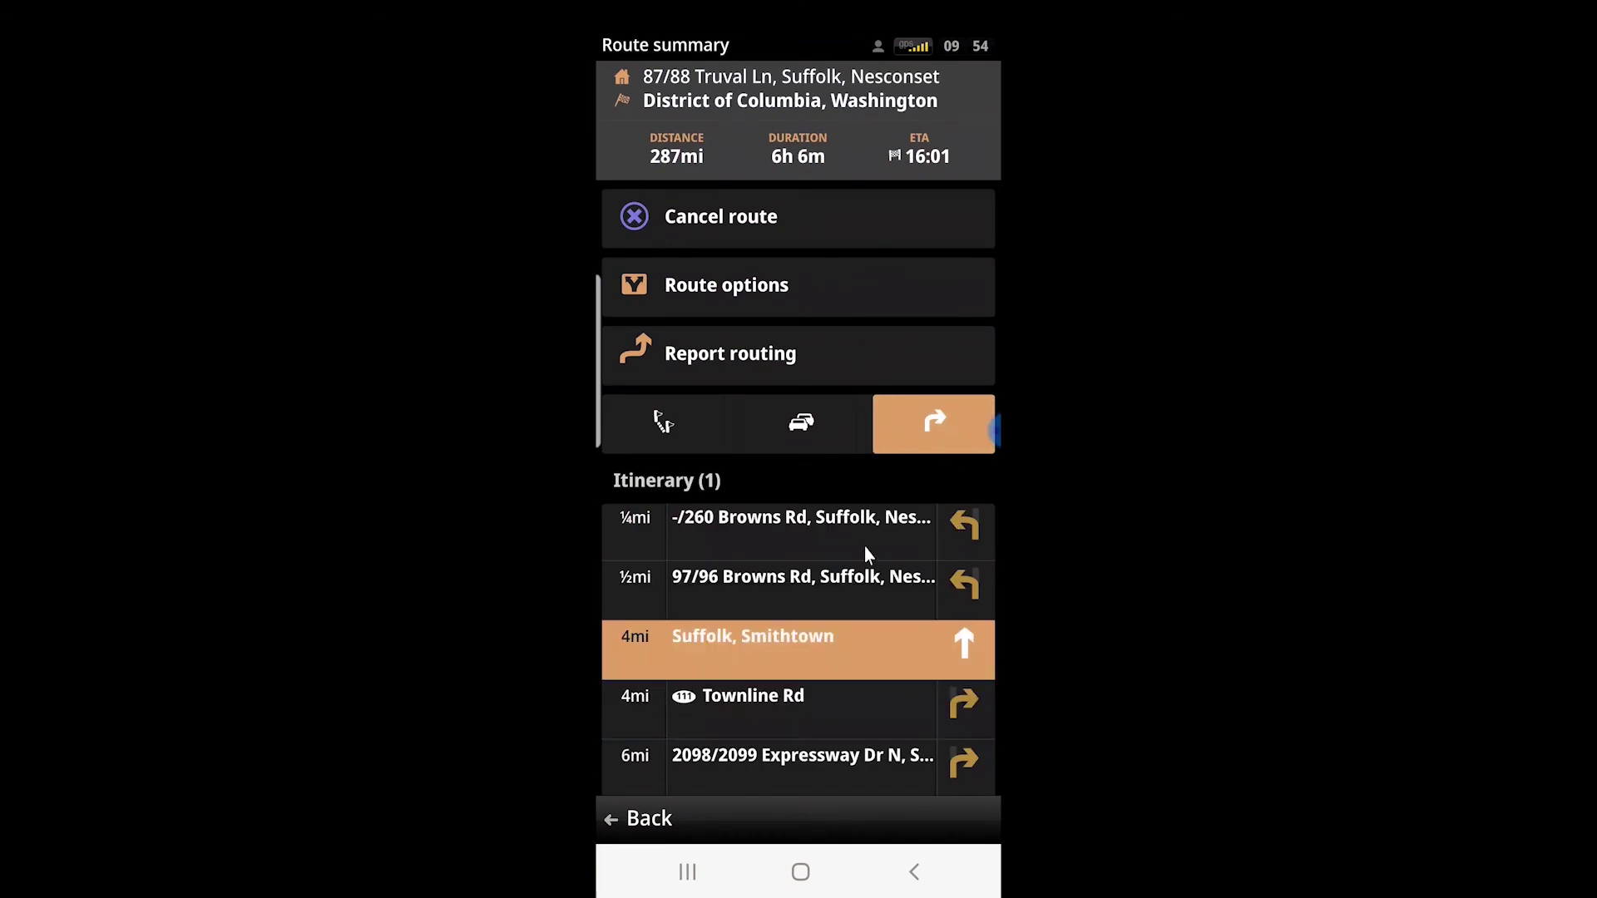
scroll(910, 581, down, 8)
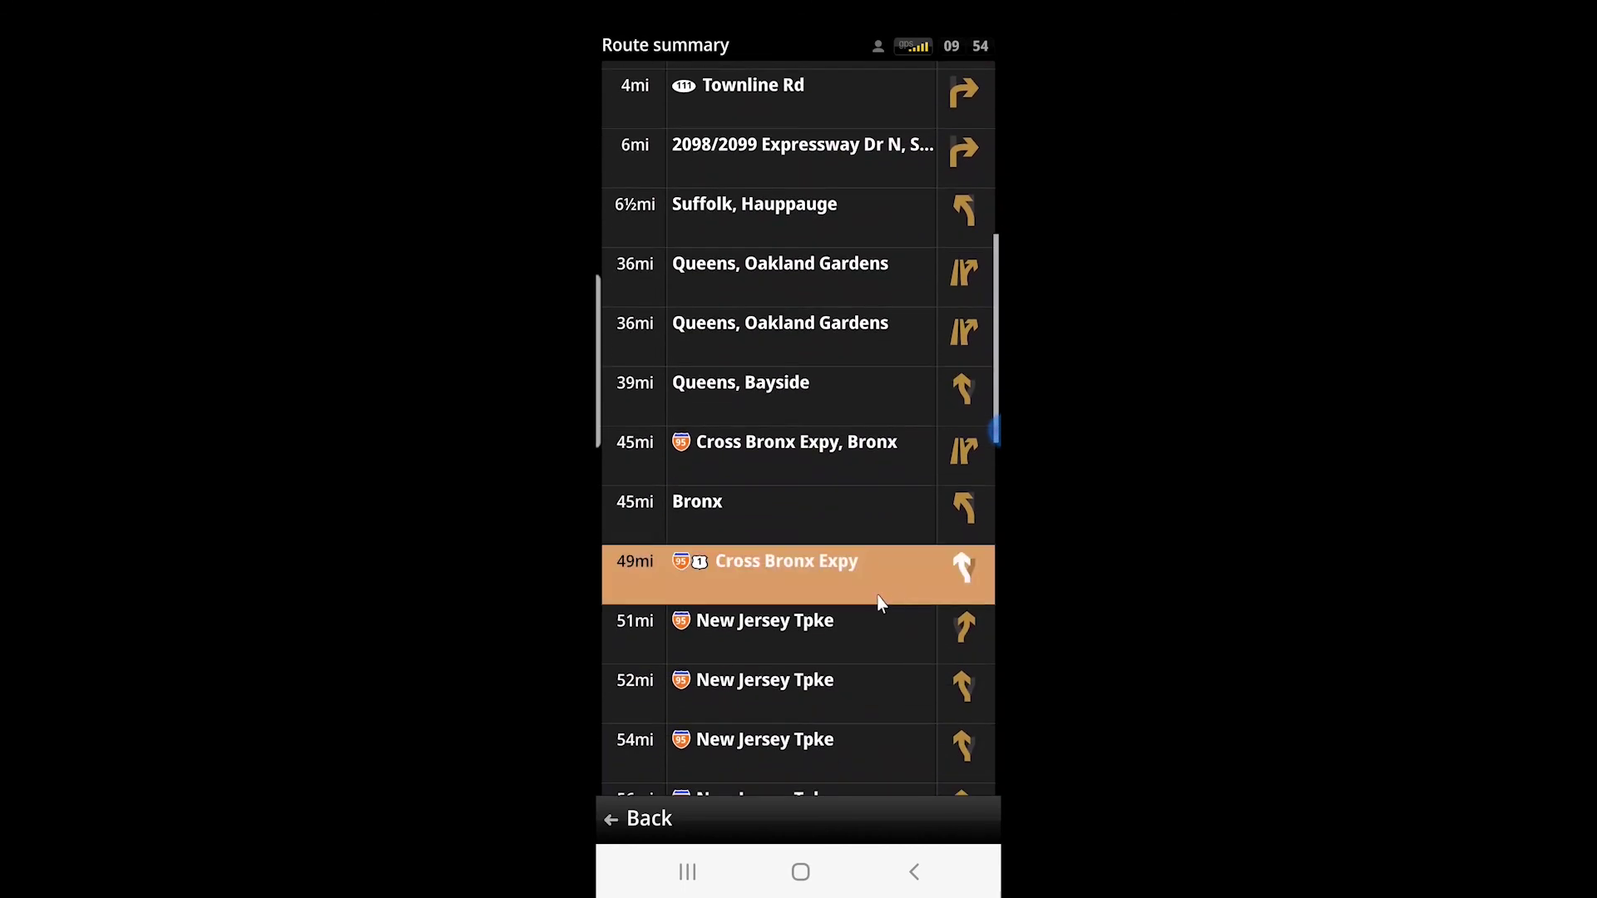
scroll(885, 589, down, 15)
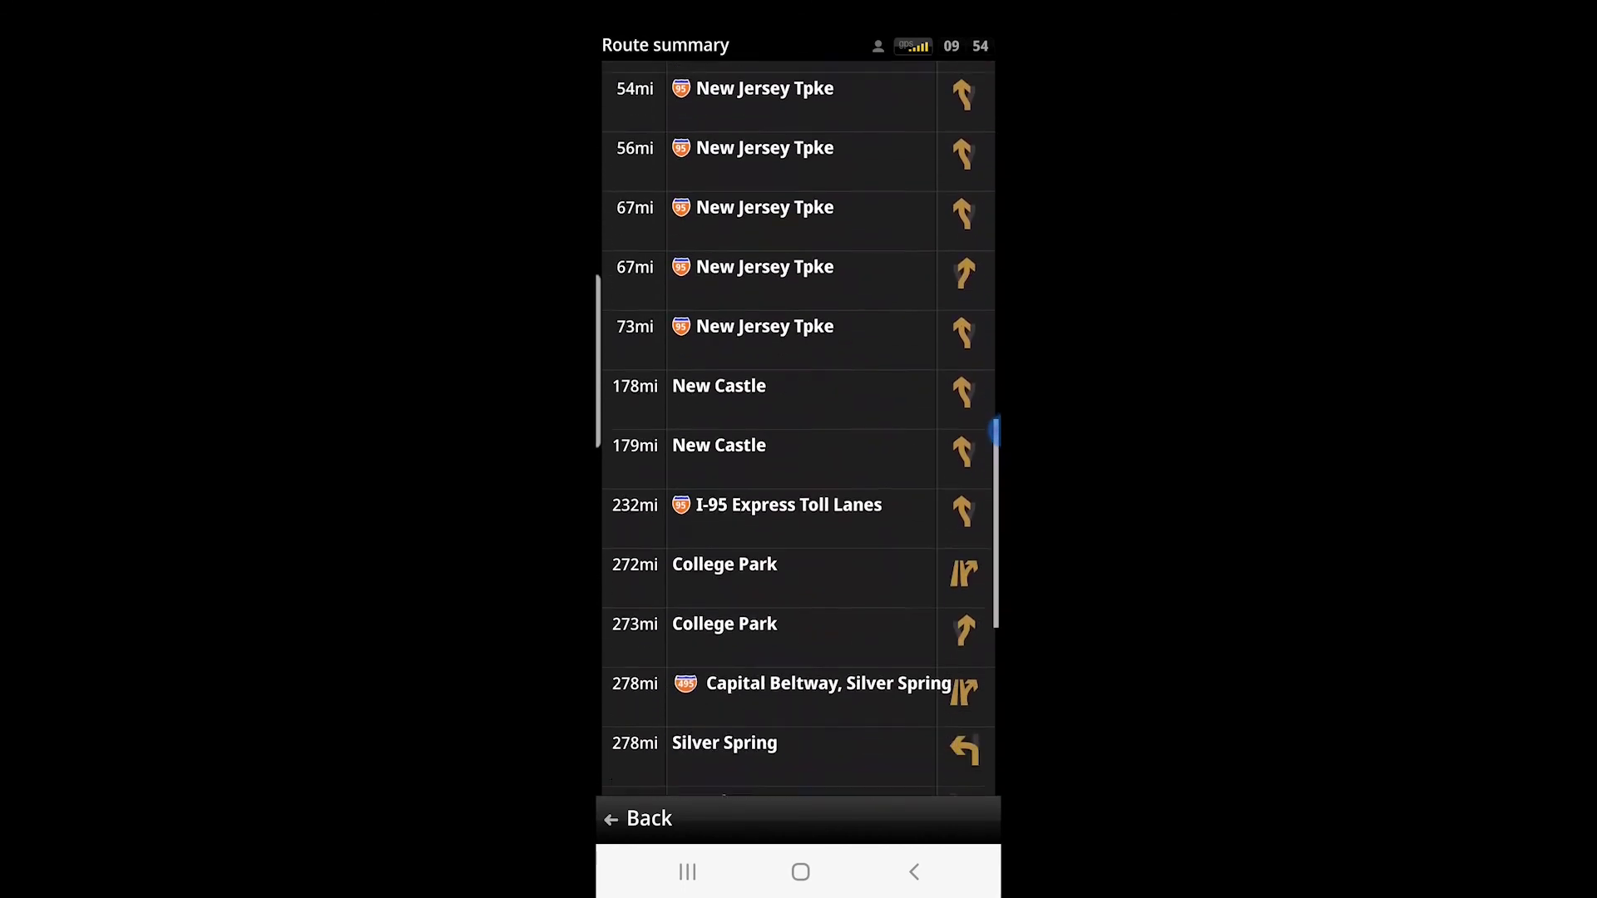
scroll(799, 424, down, 2)
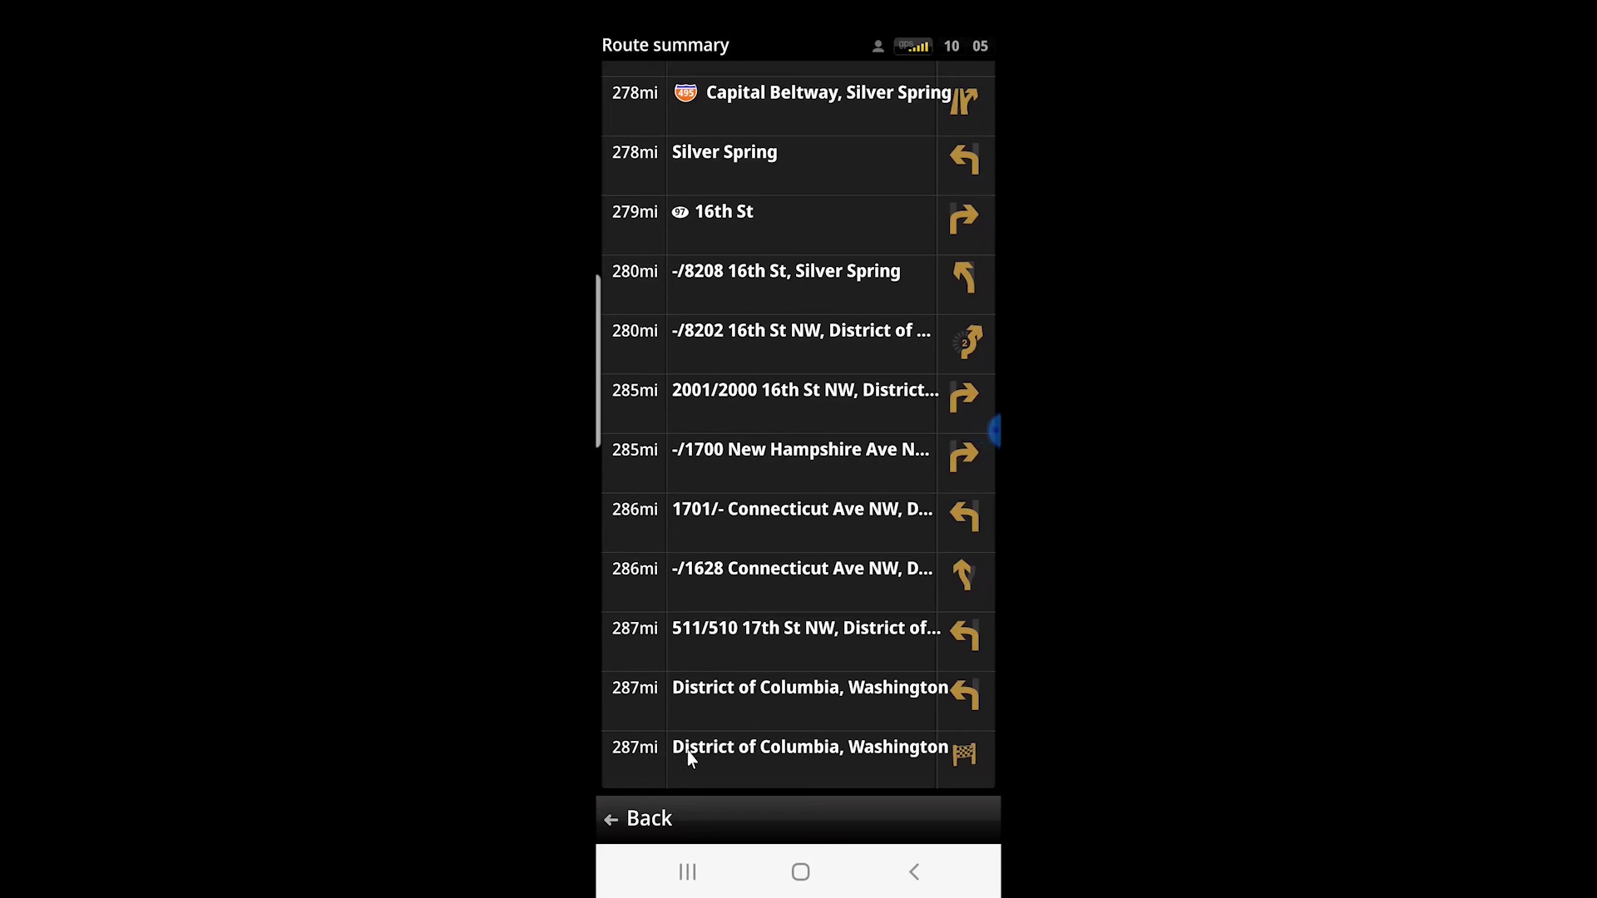
Show the final destination on the map and zoom out to 1000 ft along K St NW
click(773, 752)
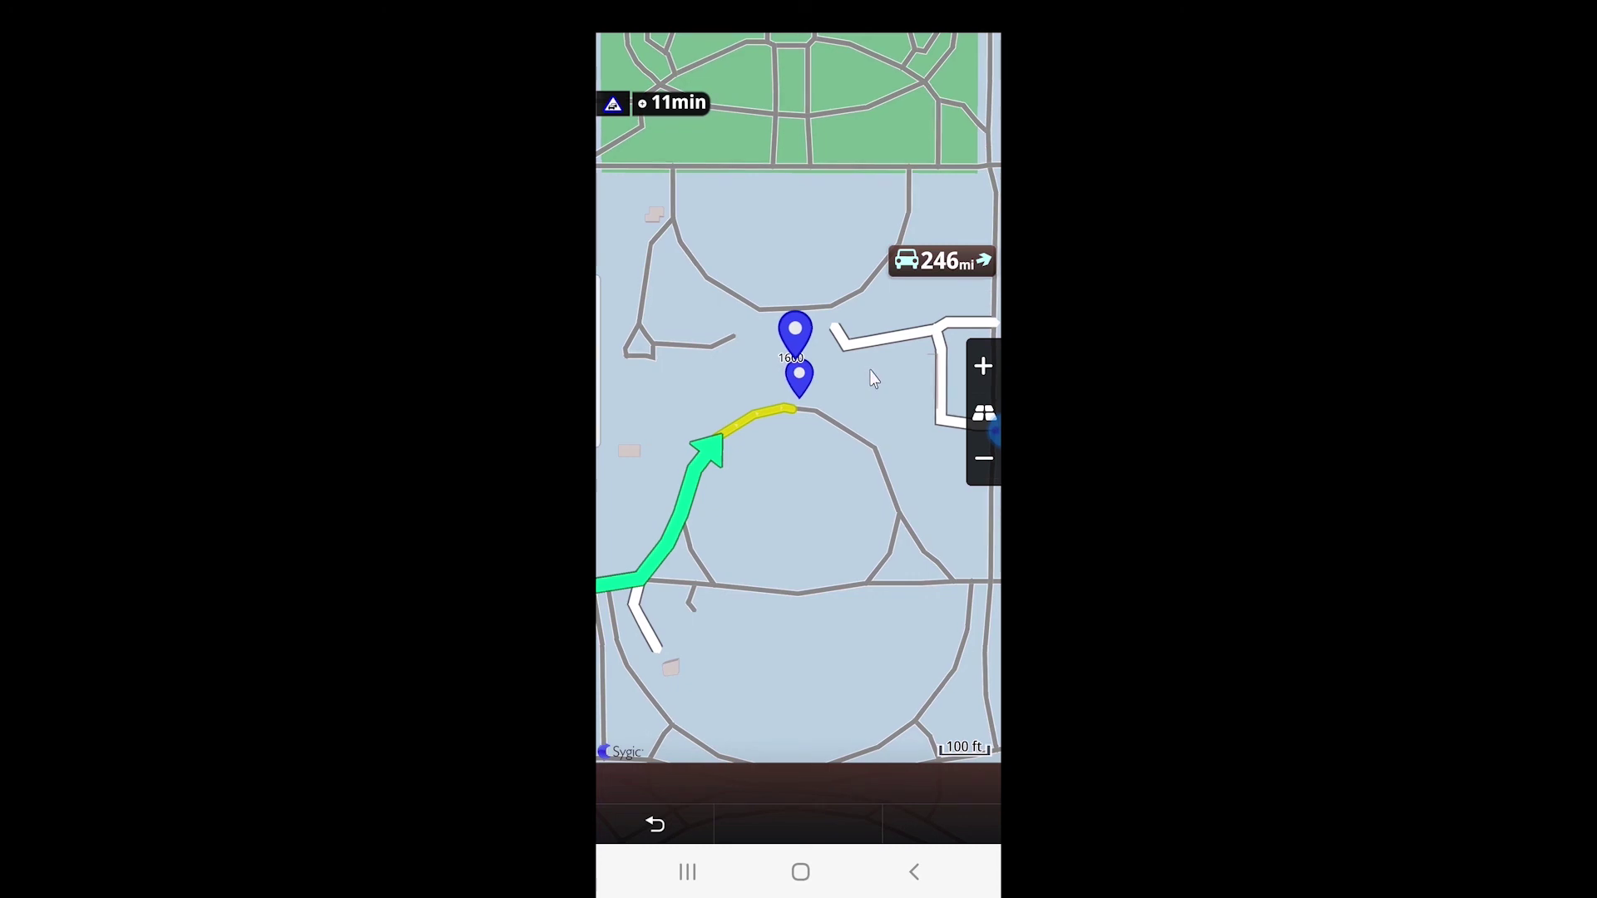
scroll(873, 380, down, 5)
scroll(797, 358, down, 2)
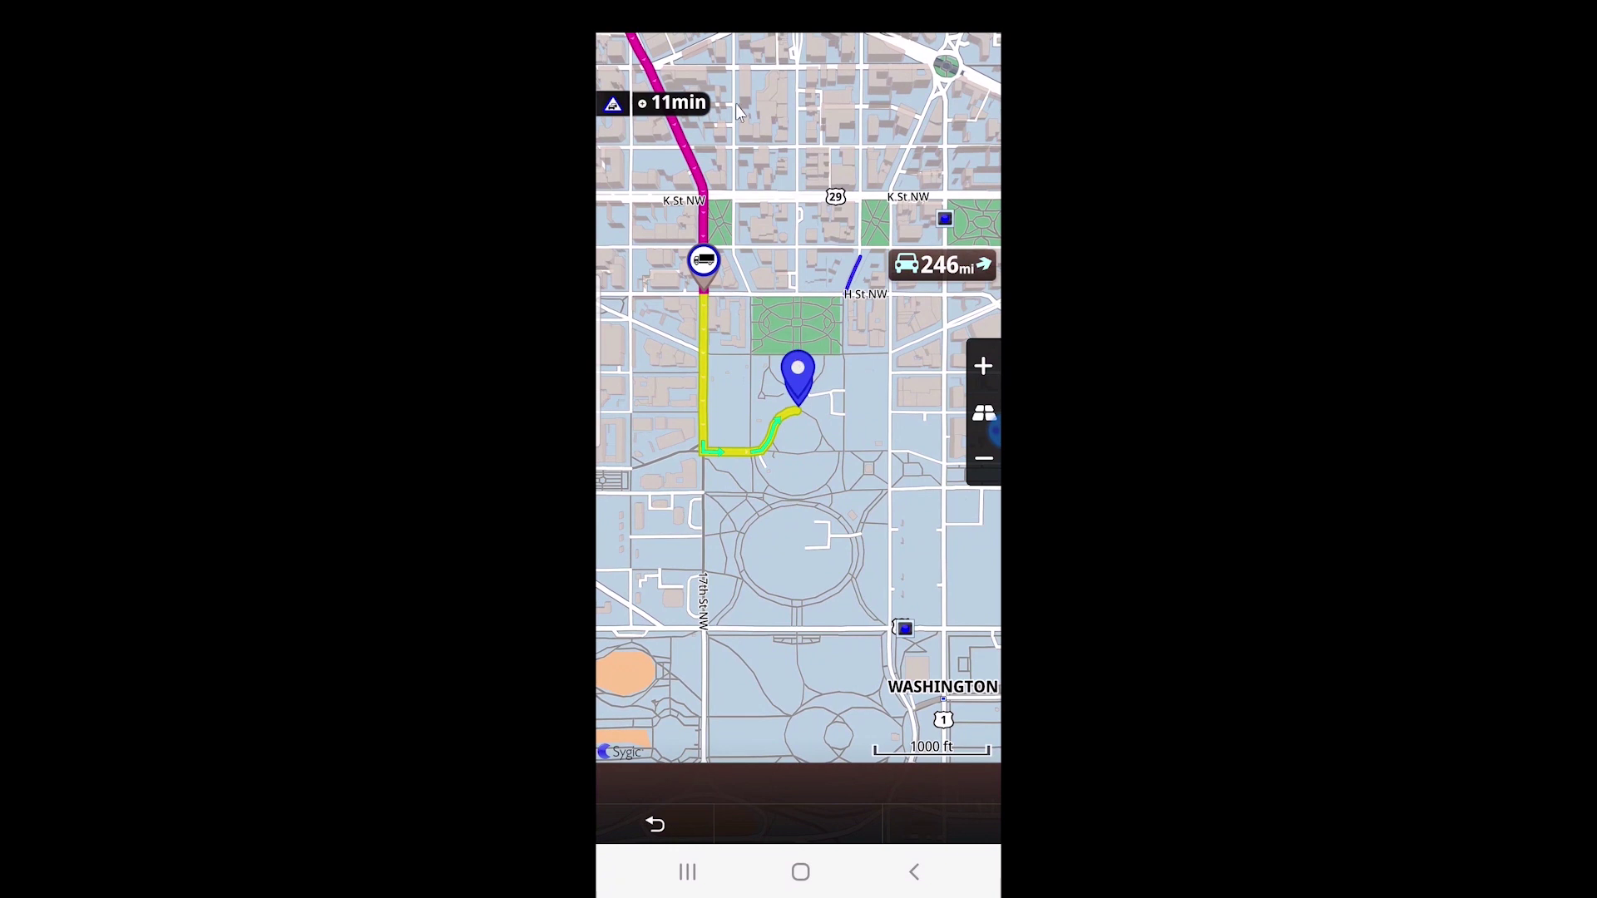